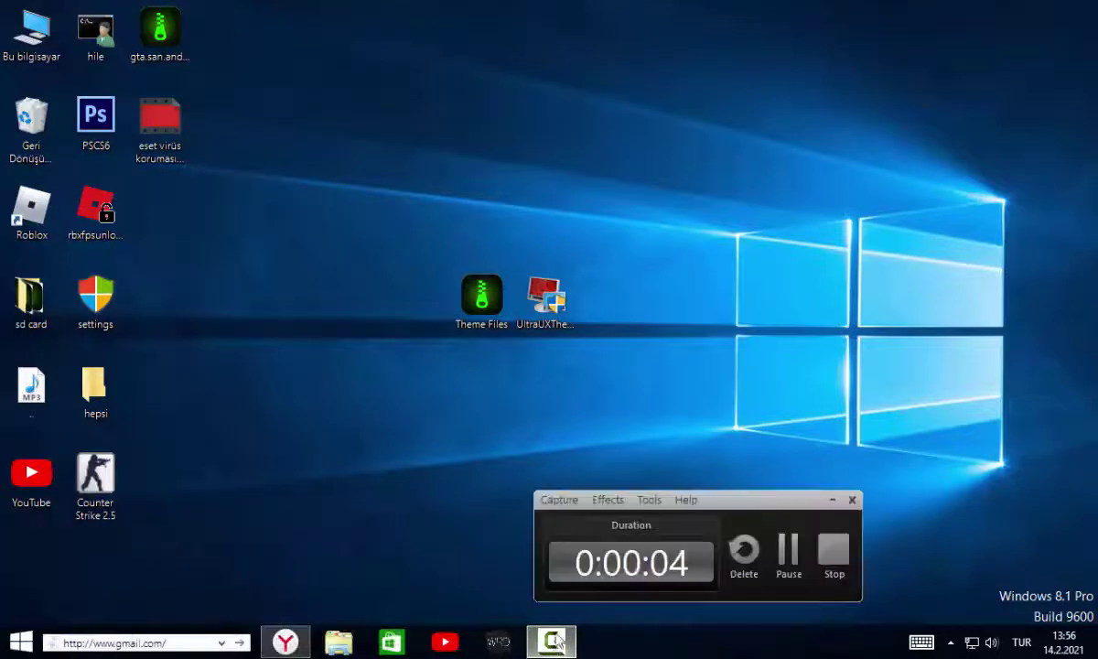
{"action": "left_click_drag", "start_coordinate": [706, 502], "coordinate": [812, 526]}
{"action": "left_click", "coordinate": [547, 643]}
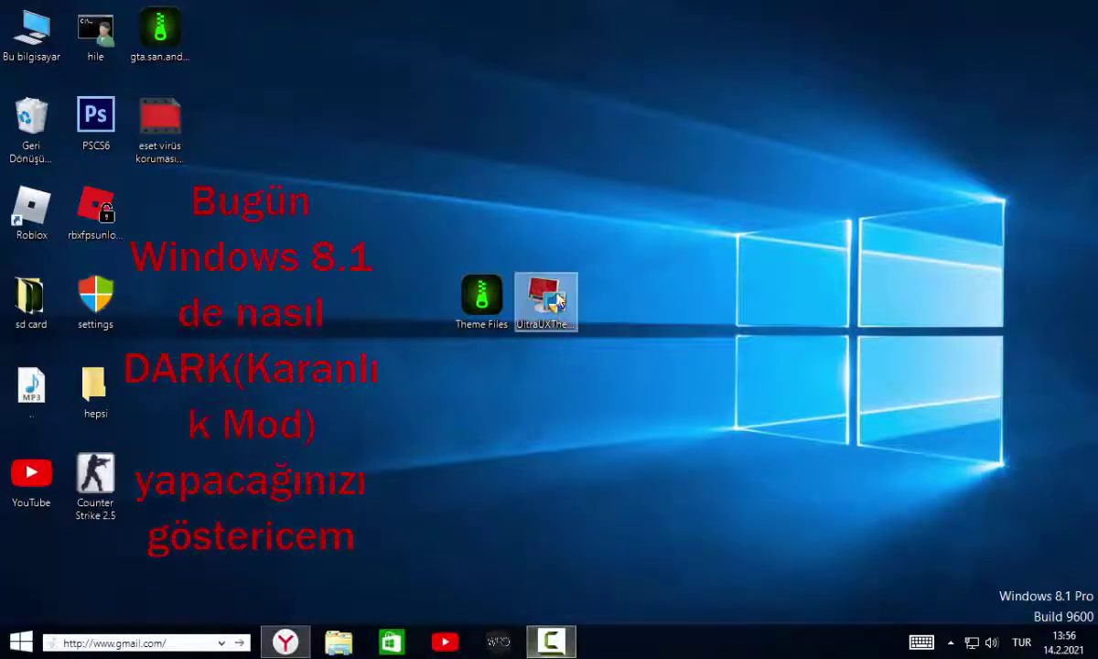
{"action": "right_click", "coordinate": [574, 481]}
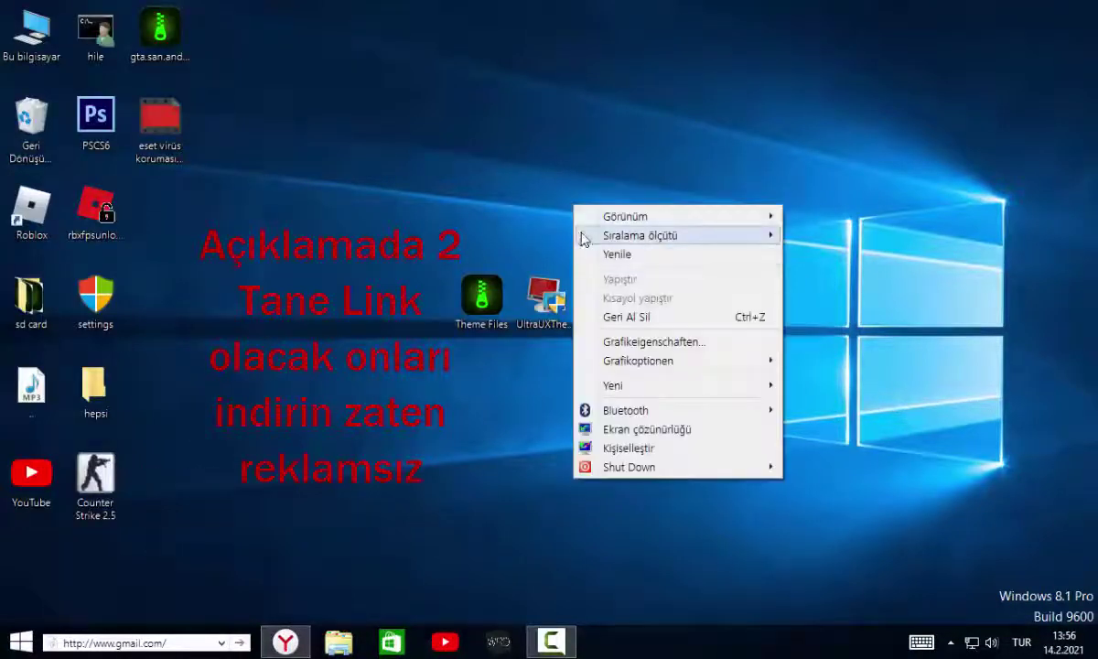
{"action": "left_click", "coordinate": [599, 256]}
{"action": "right_click", "coordinate": [707, 286]}
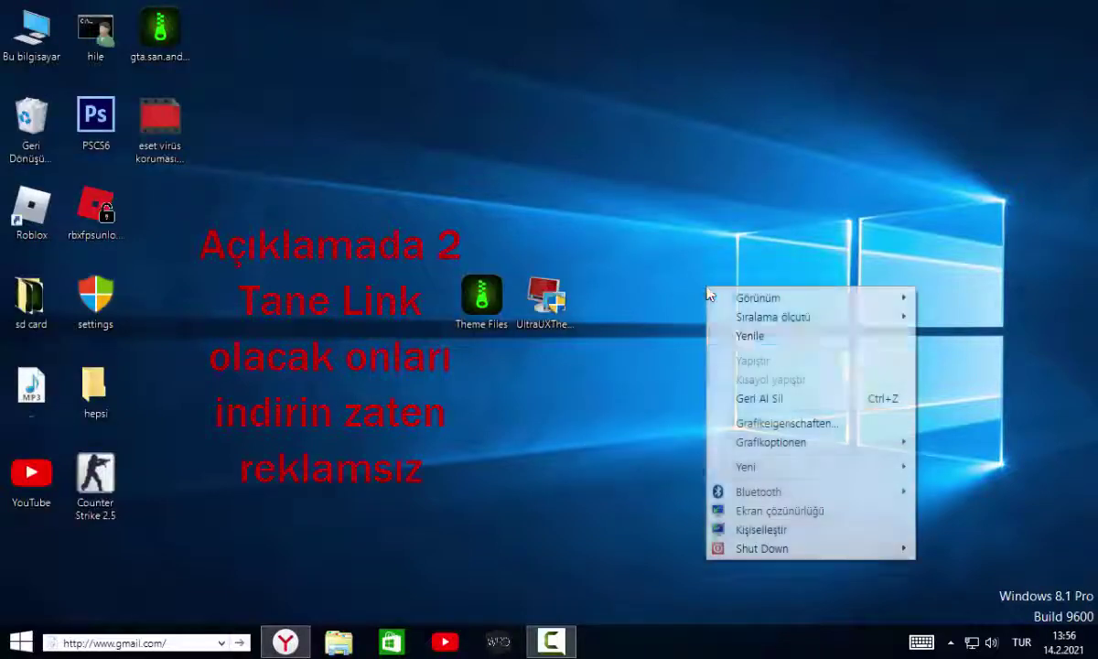
{"action": "left_click", "coordinate": [730, 337]}
{"action": "right_click", "coordinate": [598, 320]}
{"action": "left_click", "coordinate": [642, 365]}
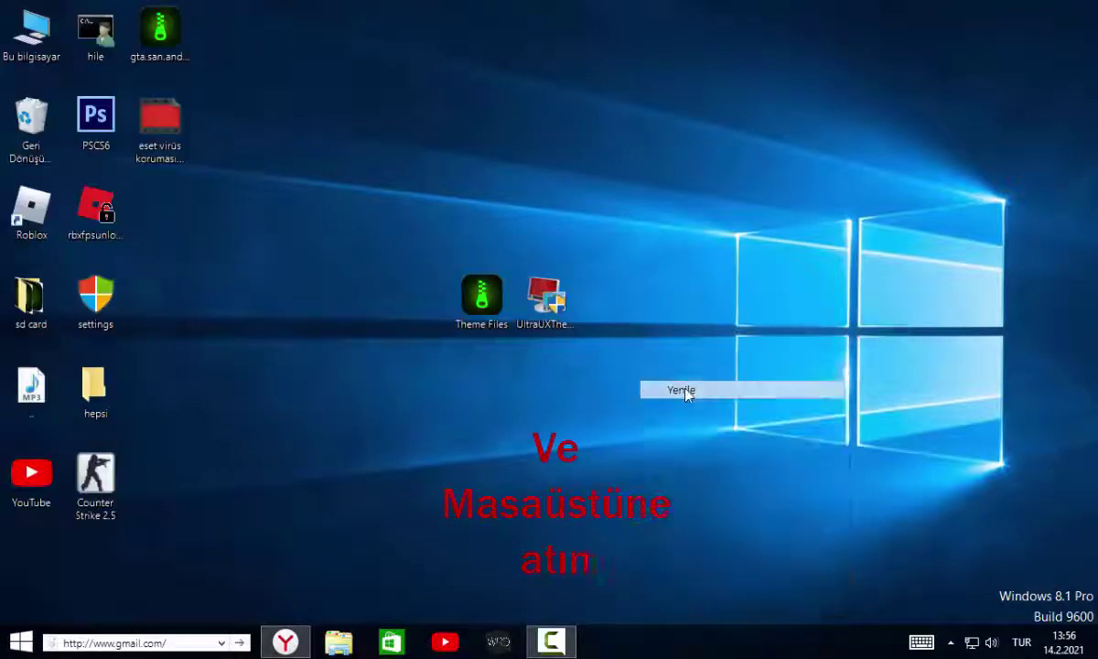
Reposition the Theme Files archive and the UltraUXThemePatcher installer together near the middle of the desktop.
{"action": "left_click_drag", "start_coordinate": [584, 385], "coordinate": [419, 287]}
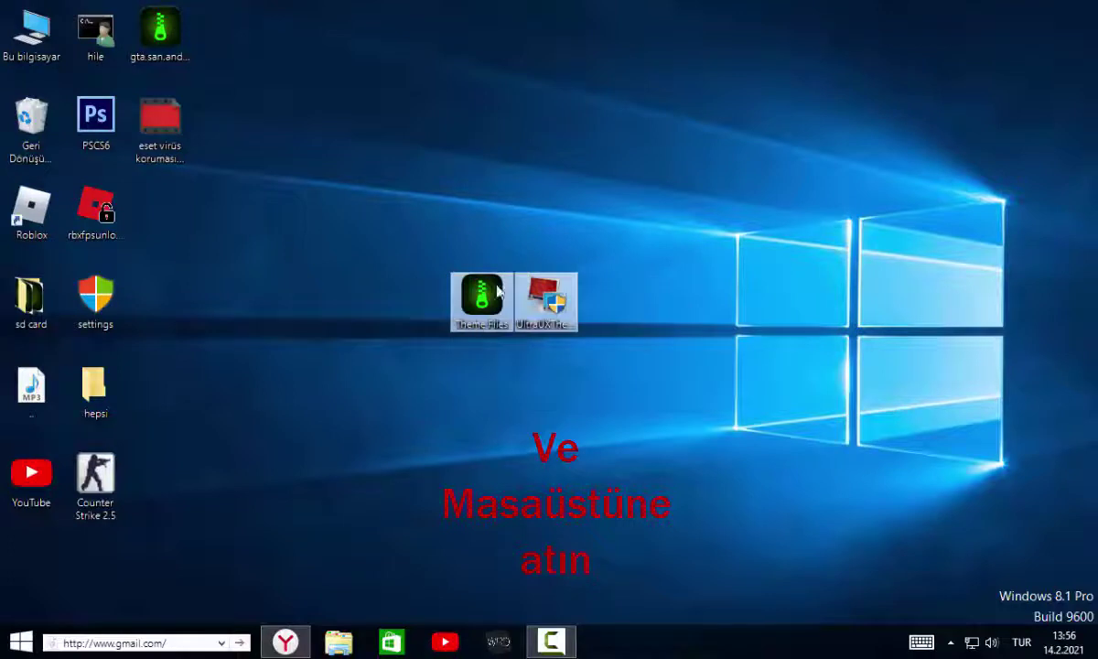
{"action": "left_click_drag", "start_coordinate": [549, 302], "coordinate": [469, 334]}
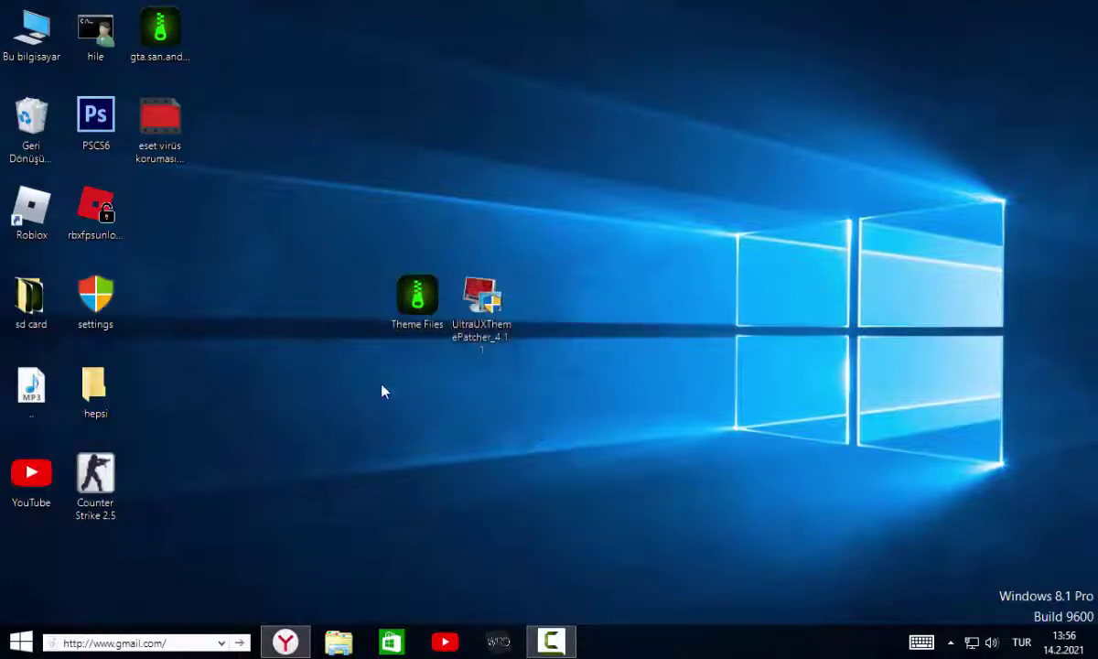
{"action": "left_click_drag", "start_coordinate": [357, 384], "coordinate": [643, 293]}
{"action": "left_click", "coordinate": [638, 482]}
Launch the UltraUXThemePatcher 4.1.1 setup from the desktop and continue past its welcome page.
{"action": "left_click", "coordinate": [612, 302]}
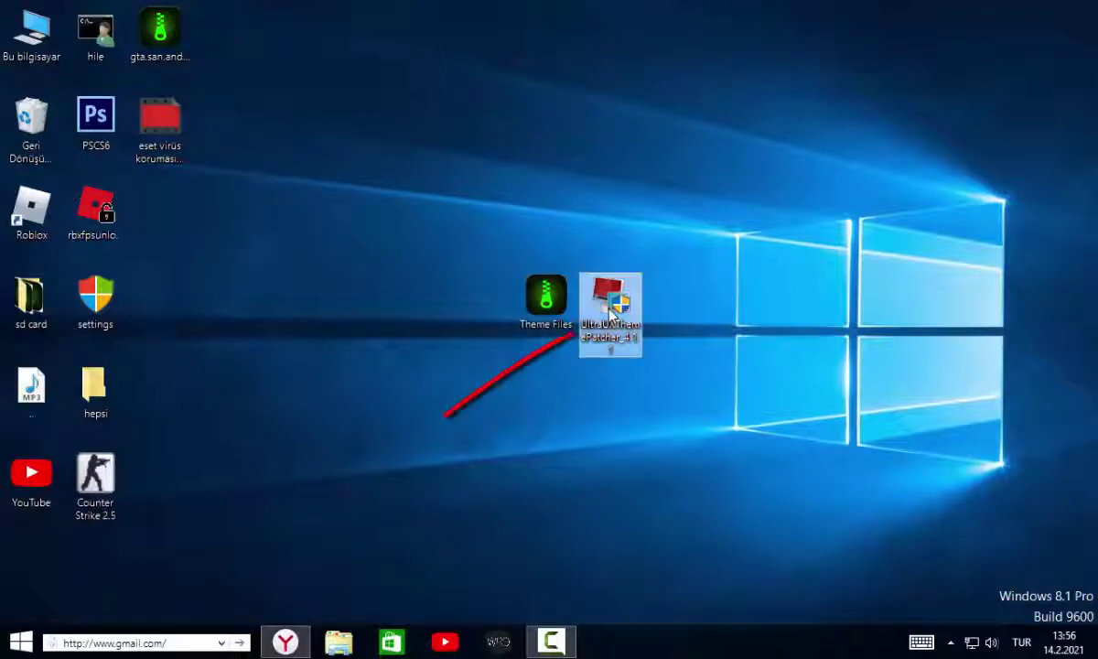
{"action": "double_click", "coordinate": [598, 351]}
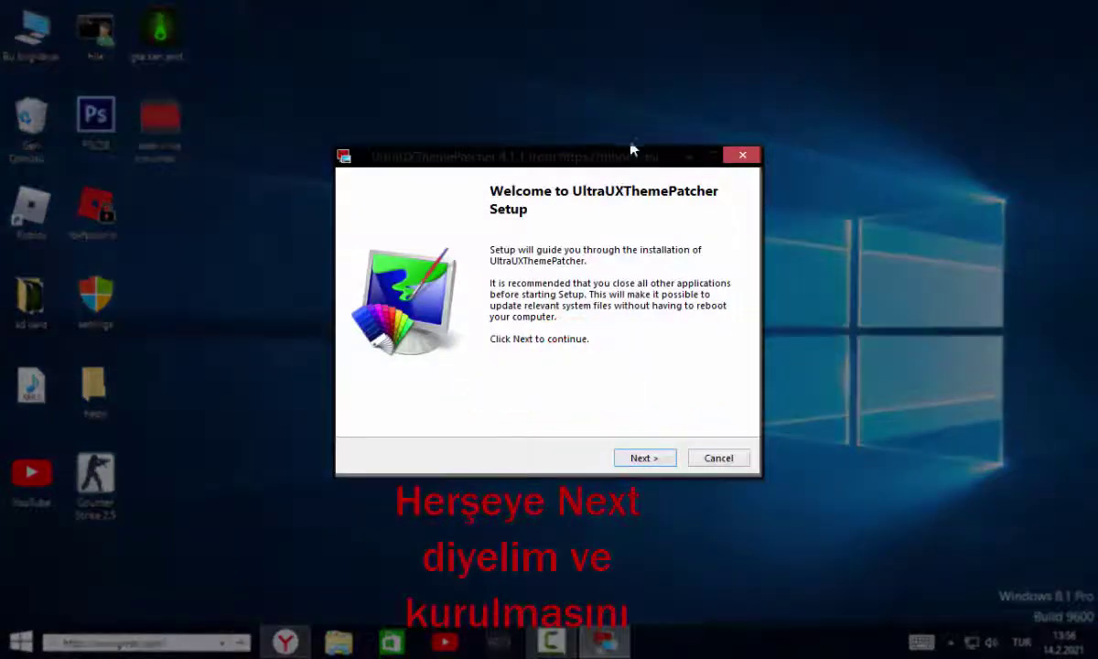
{"action": "left_click_drag", "start_coordinate": [632, 152], "coordinate": [617, 114]}
{"action": "left_click_drag", "start_coordinate": [680, 167], "coordinate": [643, 226]}
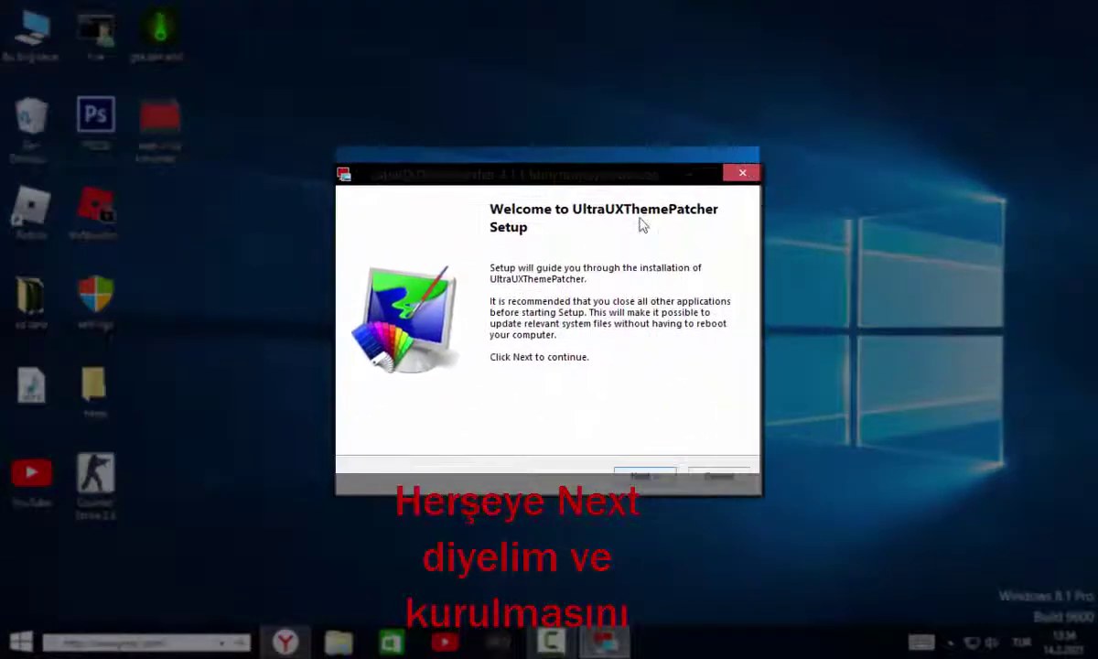
{"action": "left_click", "coordinate": [657, 480]}
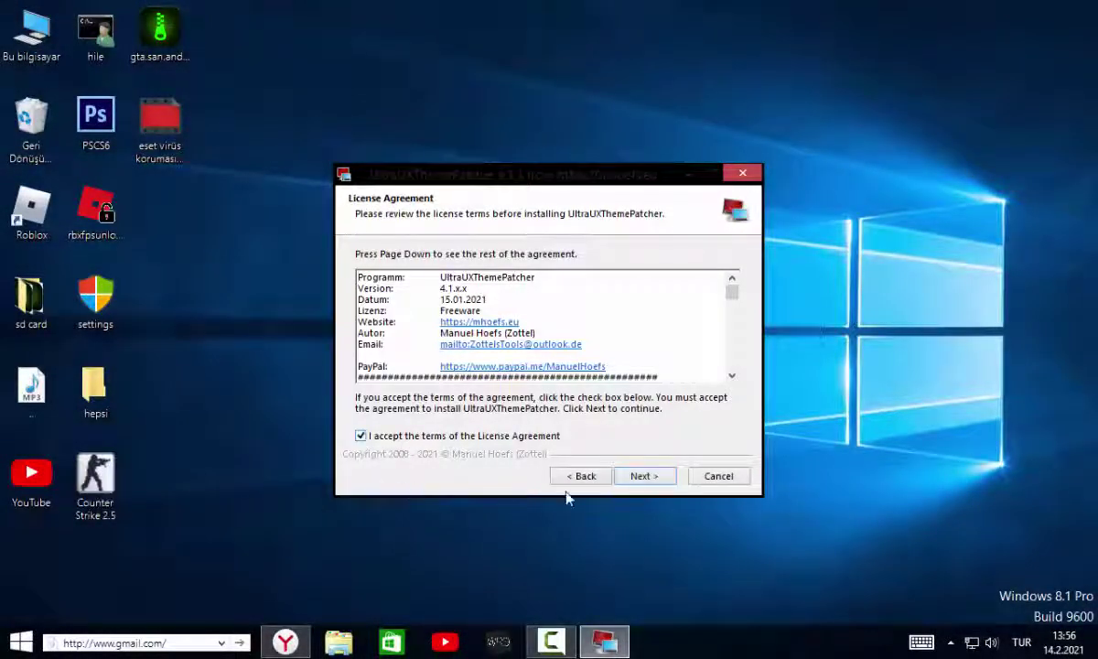
Proceed with the license agreement accepted and install UltraUXThemePatcher, leaving the system information page as it is.
{"action": "left_click", "coordinate": [642, 478]}
{"action": "left_click", "coordinate": [640, 477]}
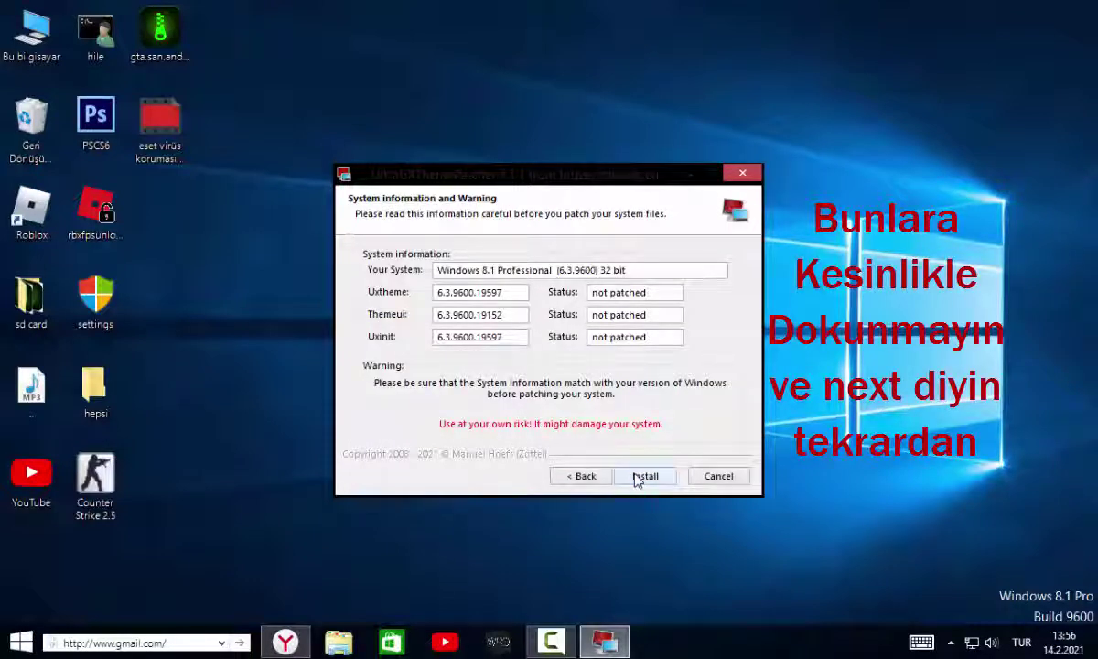
{"action": "left_click", "coordinate": [641, 477]}
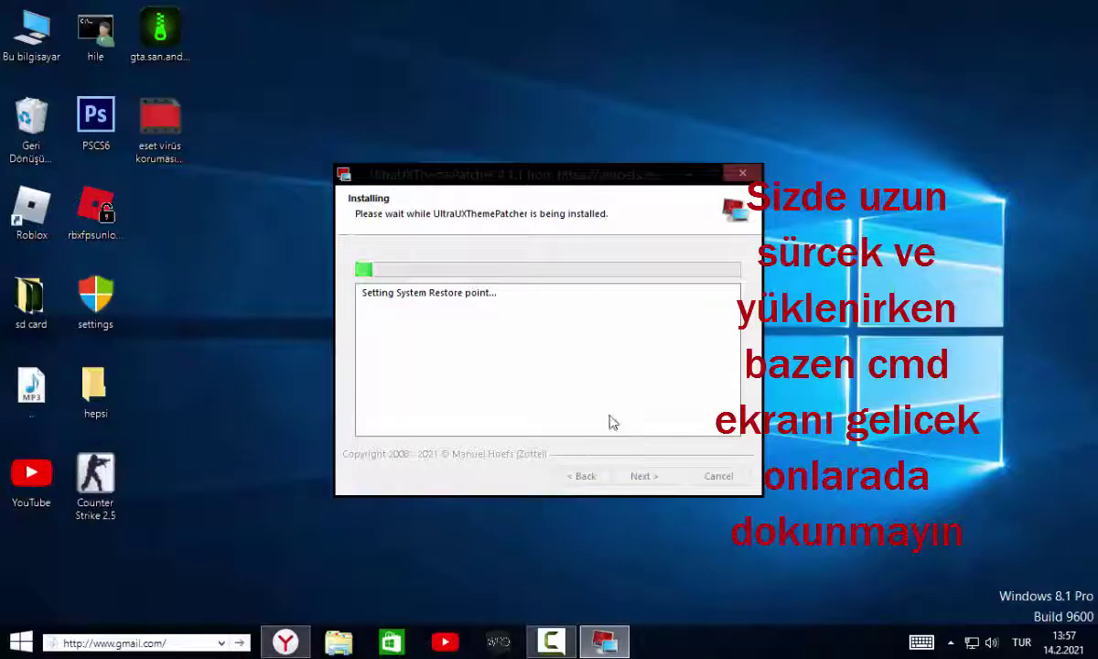
{"action": "mouse_move", "coordinate": [563, 179]}
{"action": "left_mouse_down"}
{"action": "mouse_move", "coordinate": [584, 184]}
{"action": "mouse_move", "coordinate": [549, 181]}
{"action": "mouse_move", "coordinate": [569, 197]}
{"action": "left_mouse_up"}
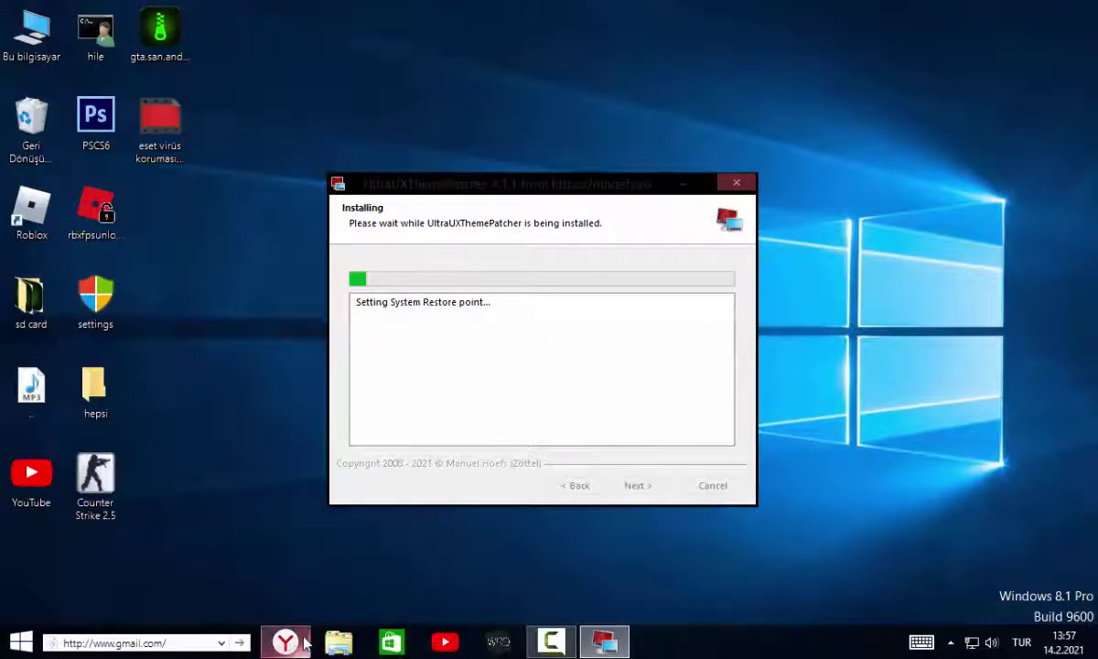
{"action": "mouse_move", "coordinate": [306, 645]}
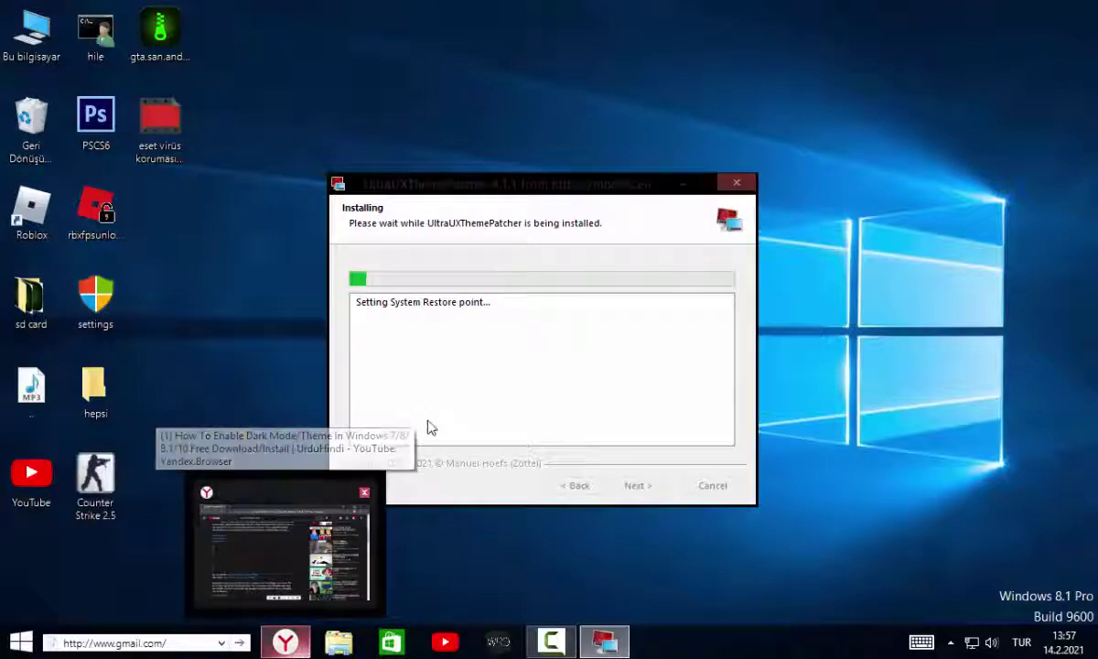
{"action": "left_click", "coordinate": [285, 642]}
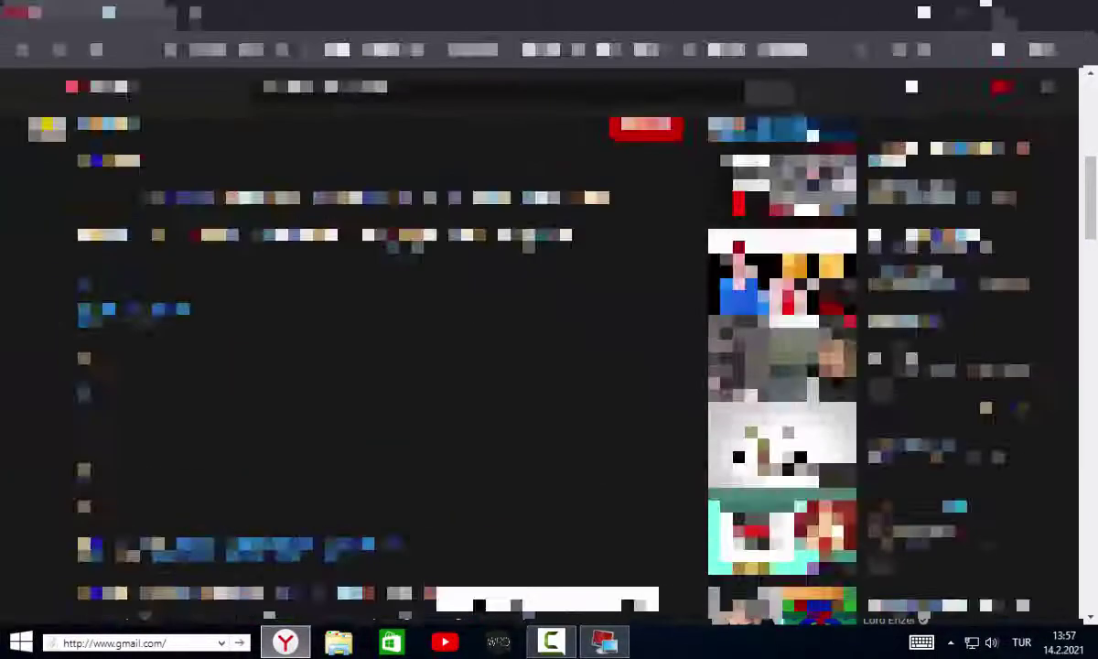
{"action": "left_click", "coordinate": [1009, 9]}
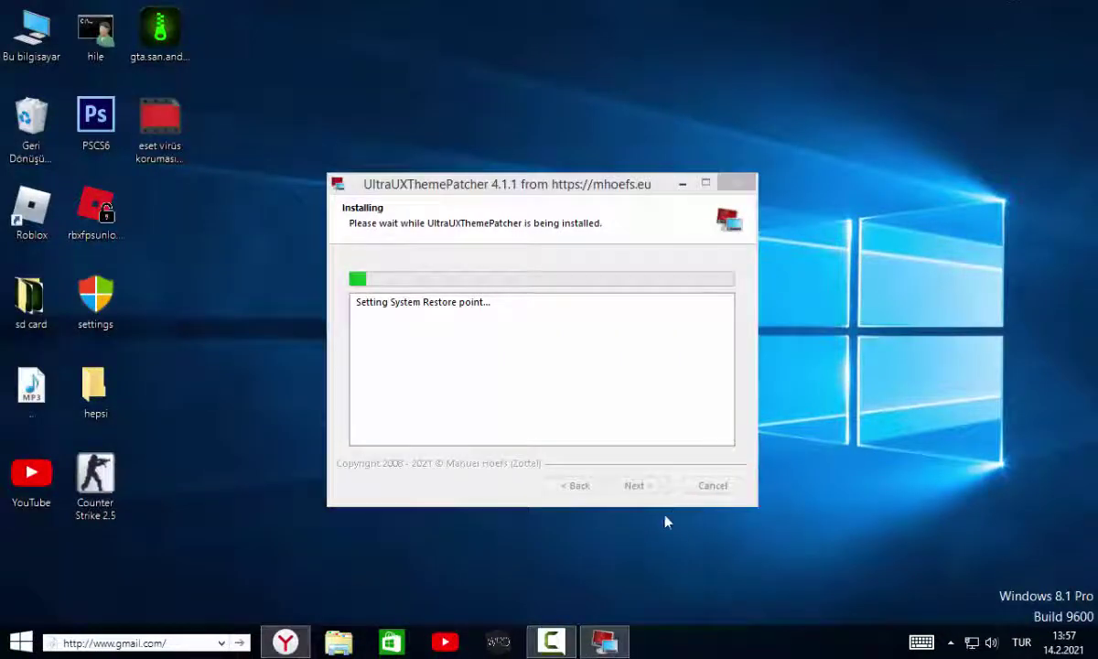
{"action": "left_click", "coordinate": [551, 640]}
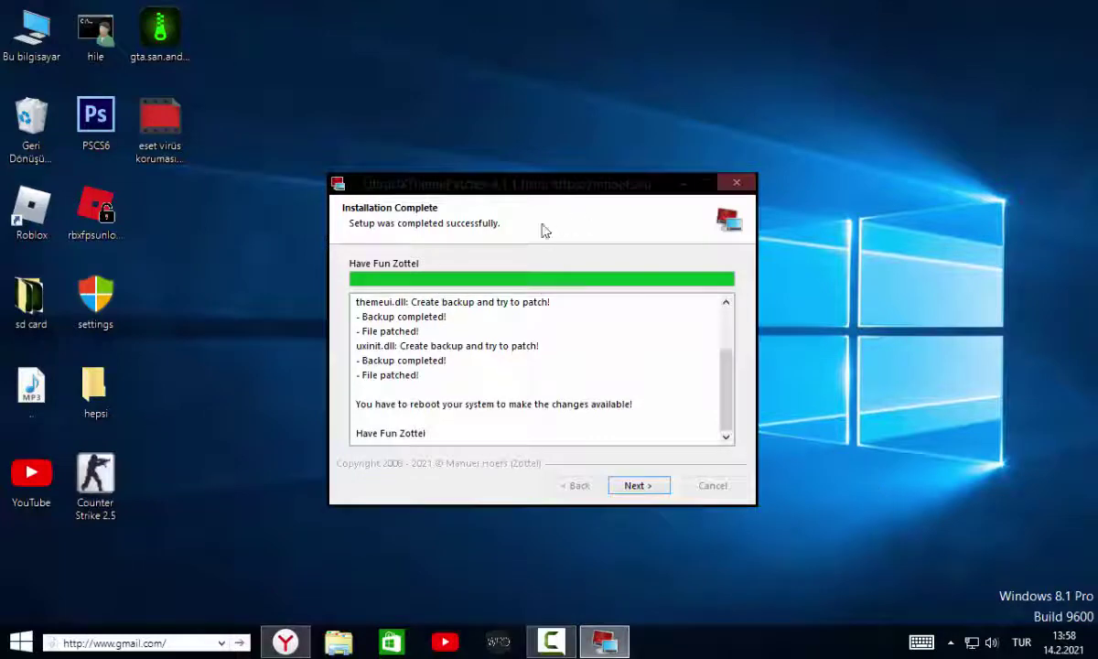
Skip the donation page and finish the UltraUXThemePatcher setup with the option to manually reboot later.
{"action": "left_click_drag", "start_coordinate": [542, 192], "coordinate": [484, 205]}
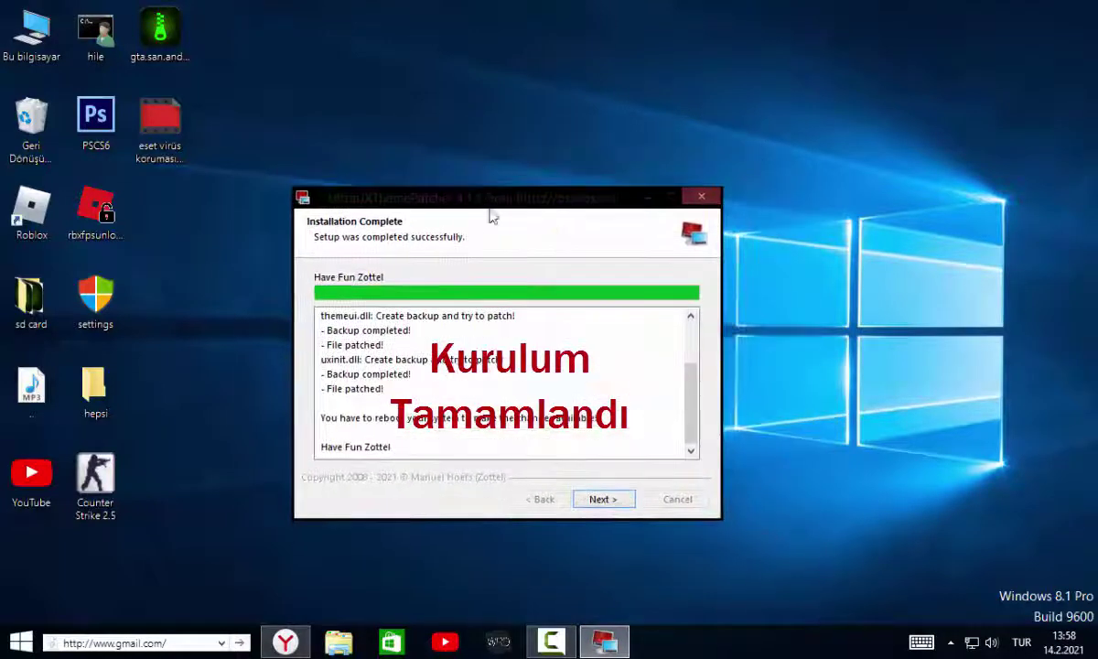
{"action": "left_click", "coordinate": [601, 500]}
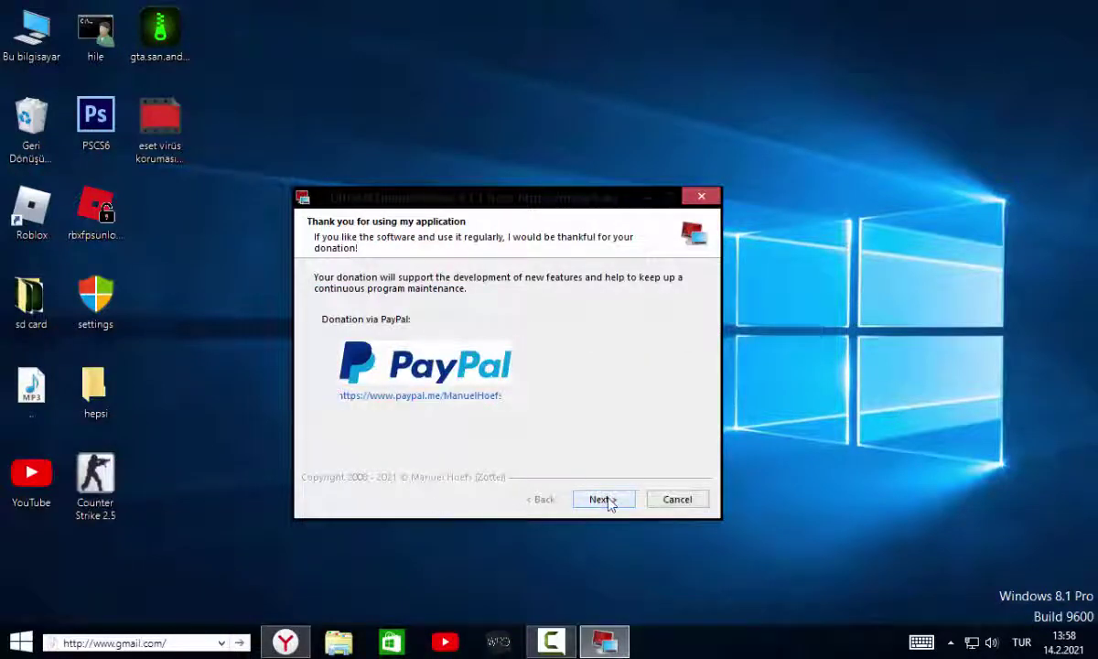
{"action": "left_click", "coordinate": [604, 500]}
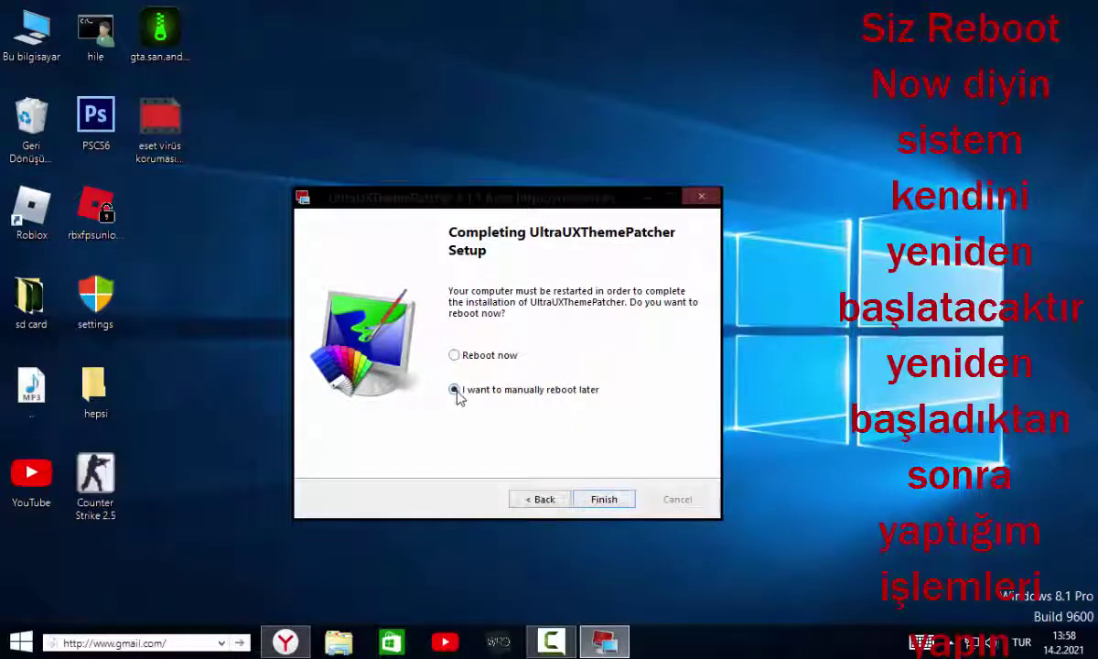
{"action": "left_click", "coordinate": [591, 495]}
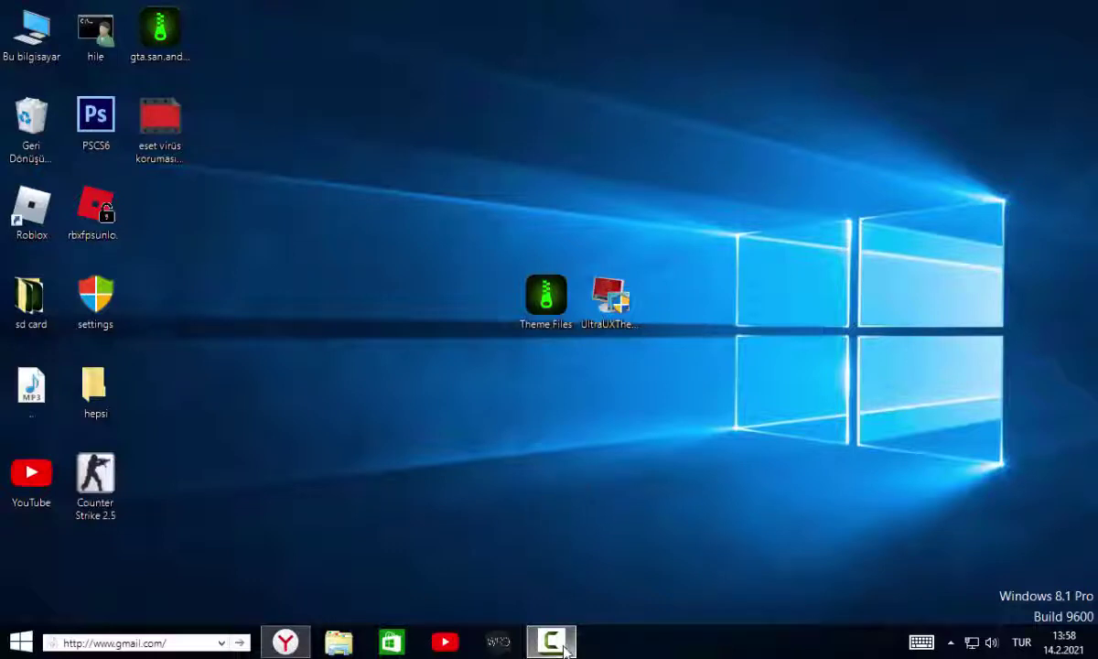
Extract the Theme Files archive into its own Theme Files folder on the desktop.
{"action": "mouse_move", "coordinate": [565, 650]}
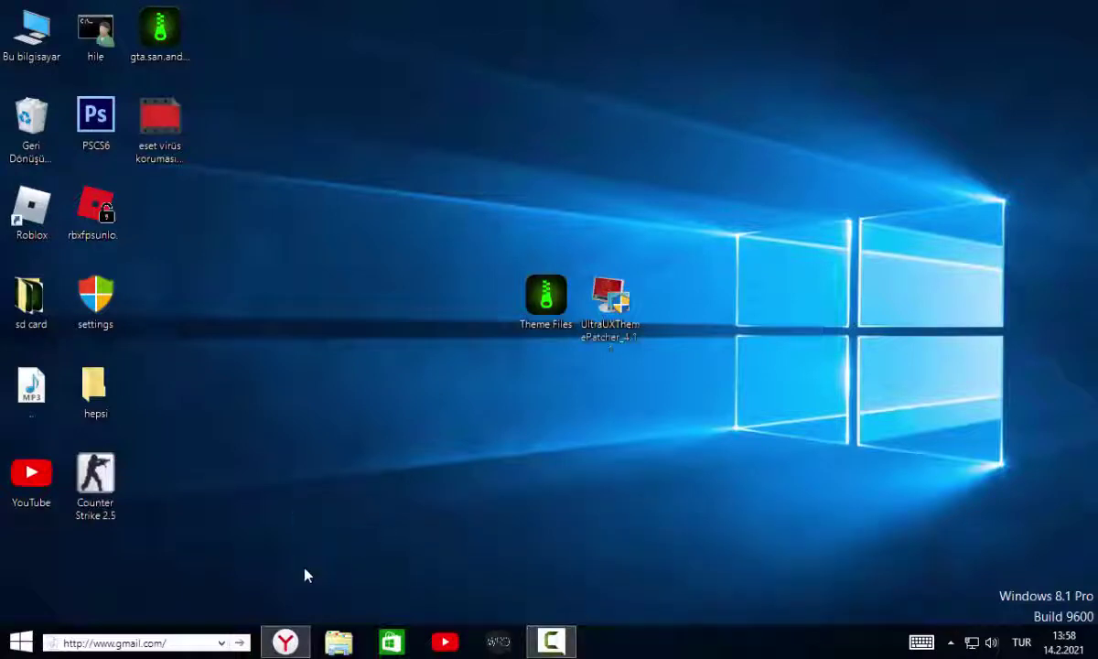
{"action": "right_click", "coordinate": [554, 310]}
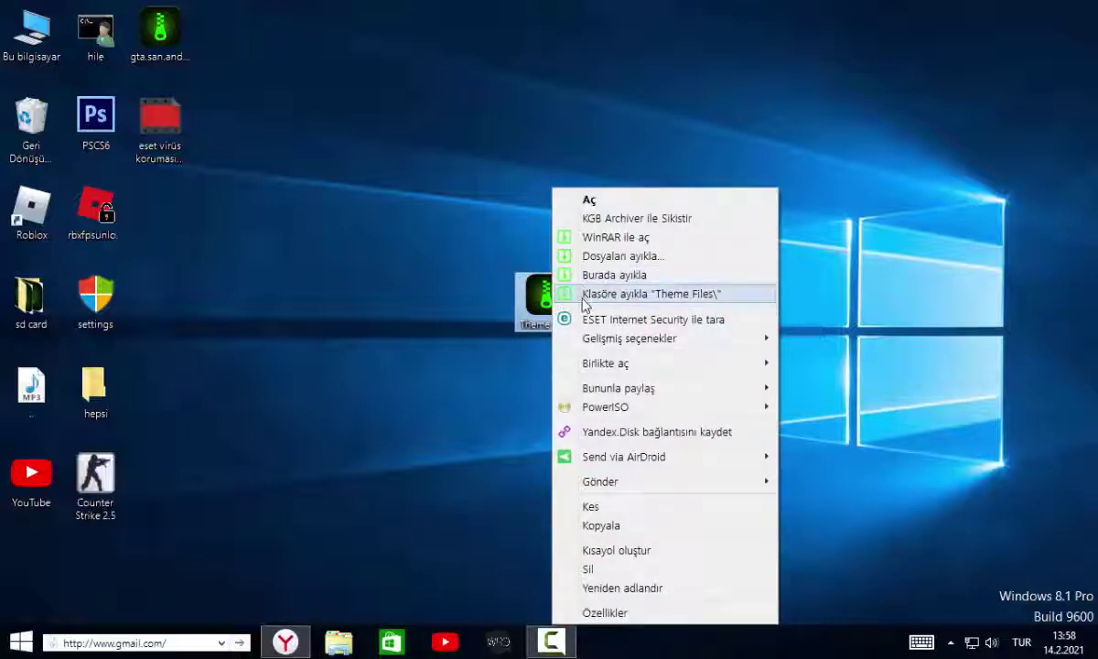
{"action": "left_click", "coordinate": [582, 300]}
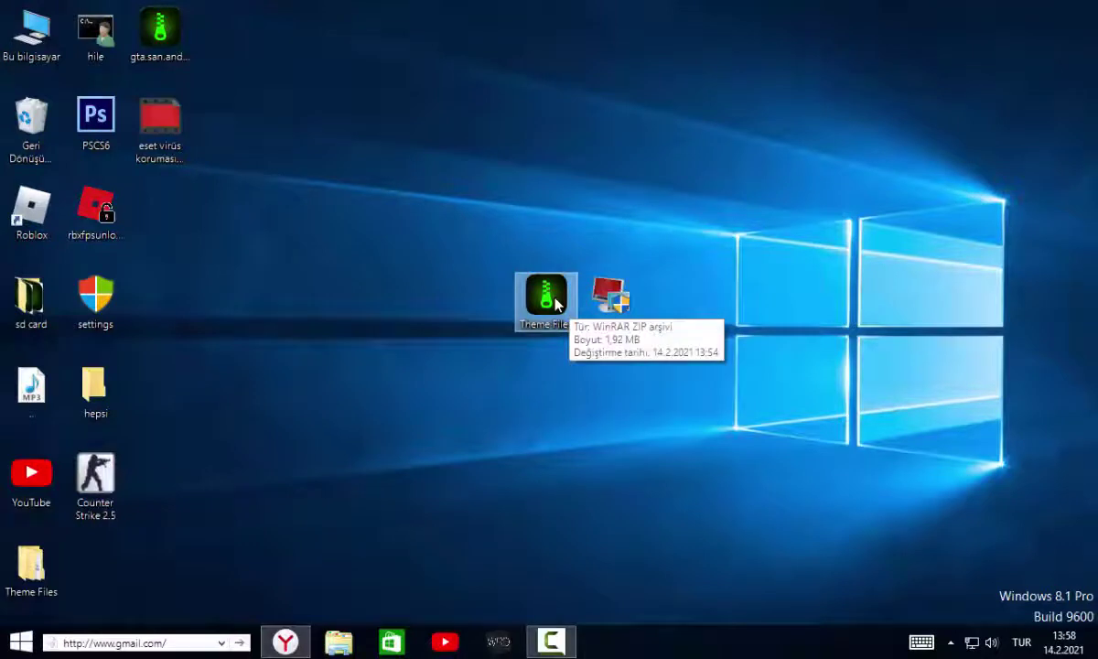
Delete the Theme Files archive and the UltraUXThemePatcher installer, and move the extracted folder toward the middle of the desktop.
{"action": "right_click", "coordinate": [559, 304]}
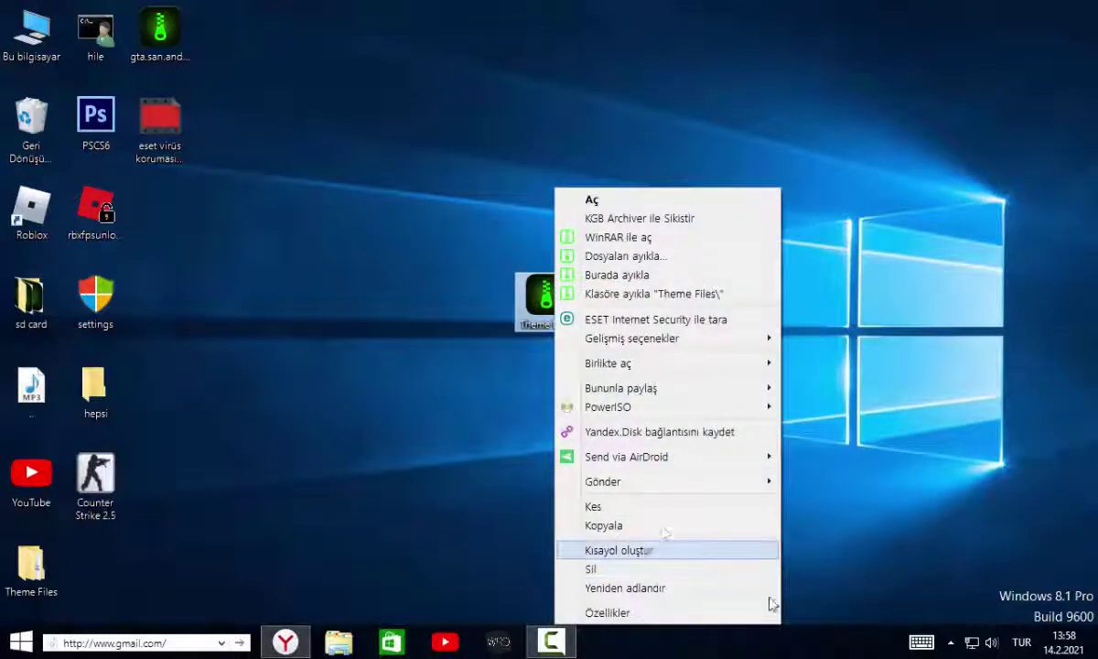
{"action": "left_click", "coordinate": [605, 570]}
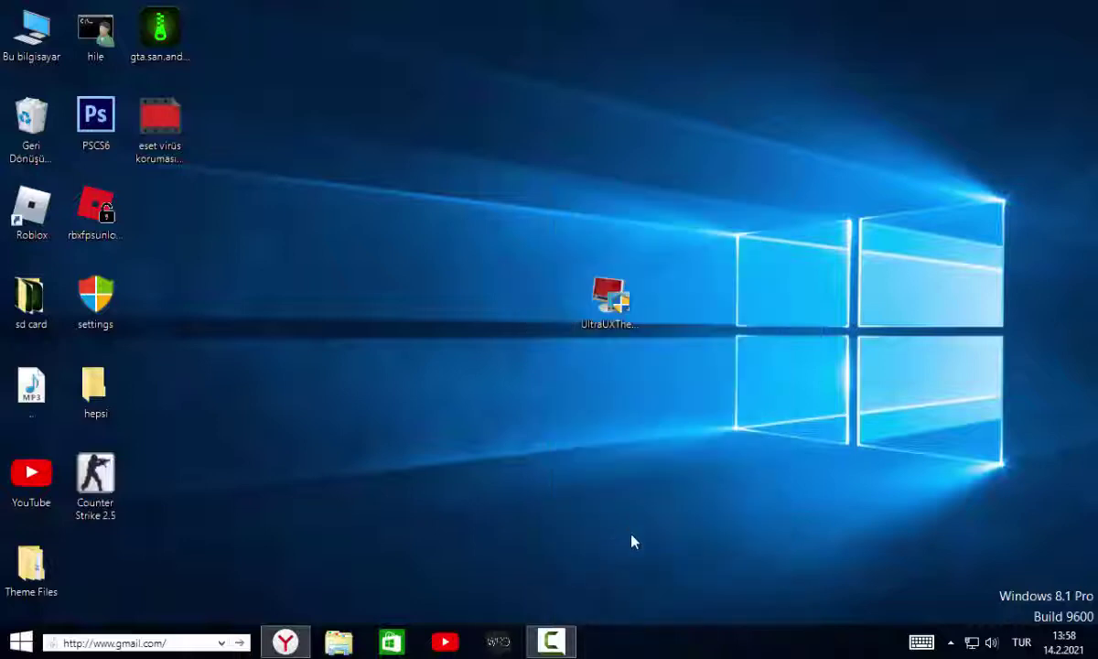
{"action": "left_click_drag", "start_coordinate": [31, 568], "coordinate": [416, 389]}
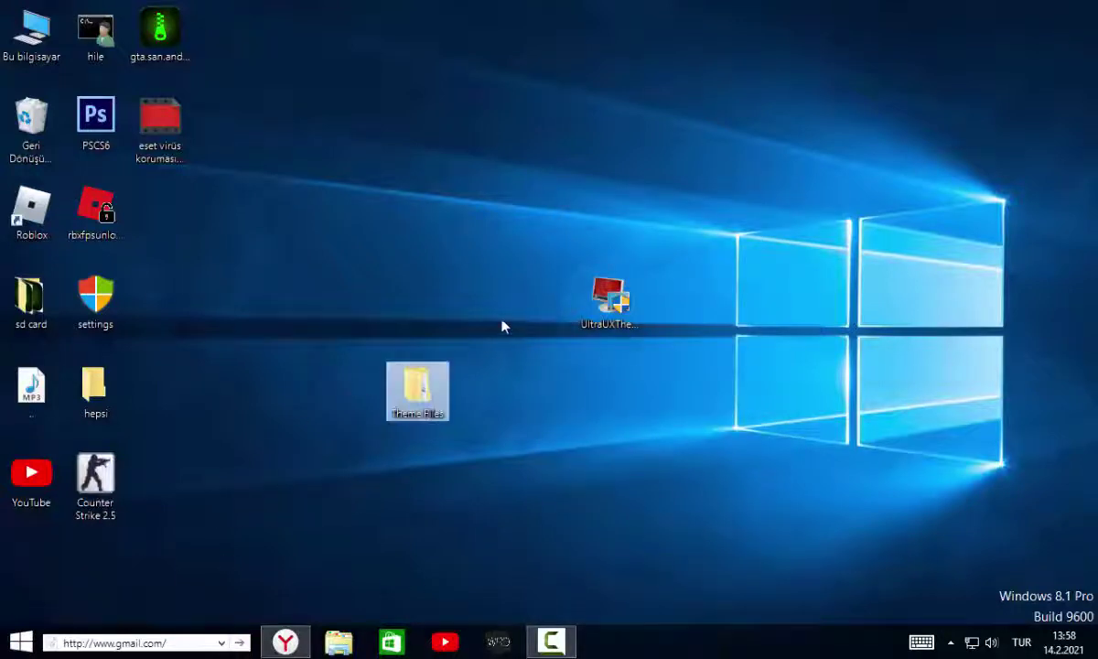
{"action": "left_click", "coordinate": [630, 306]}
{"action": "right_click", "coordinate": [630, 305]}
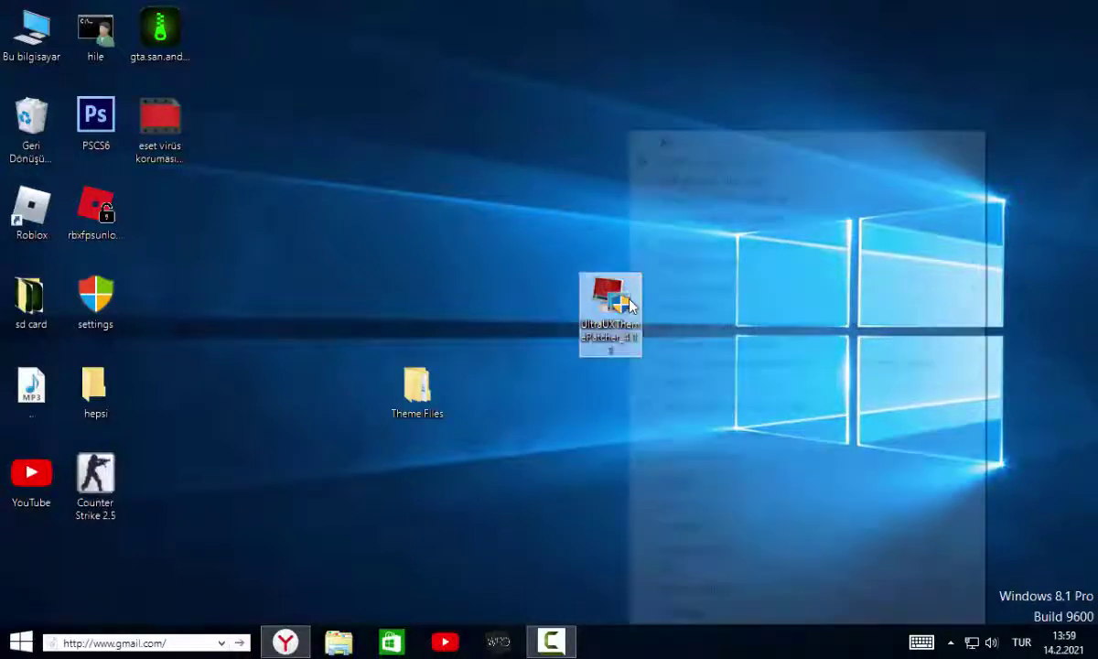
{"action": "left_click", "coordinate": [678, 570]}
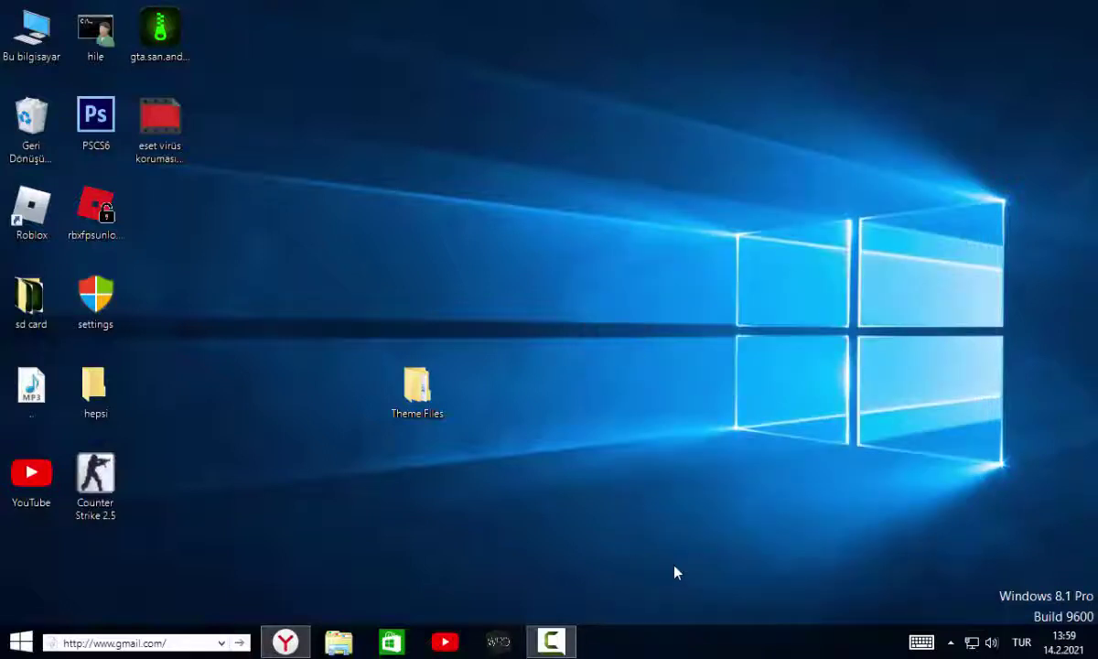
Open the extracted Theme Files folder and go into its Theme Files Tech-Bot subfolder.
{"action": "left_click_drag", "start_coordinate": [668, 563], "coordinate": [469, 307]}
{"action": "left_click_drag", "start_coordinate": [516, 320], "coordinate": [524, 417]}
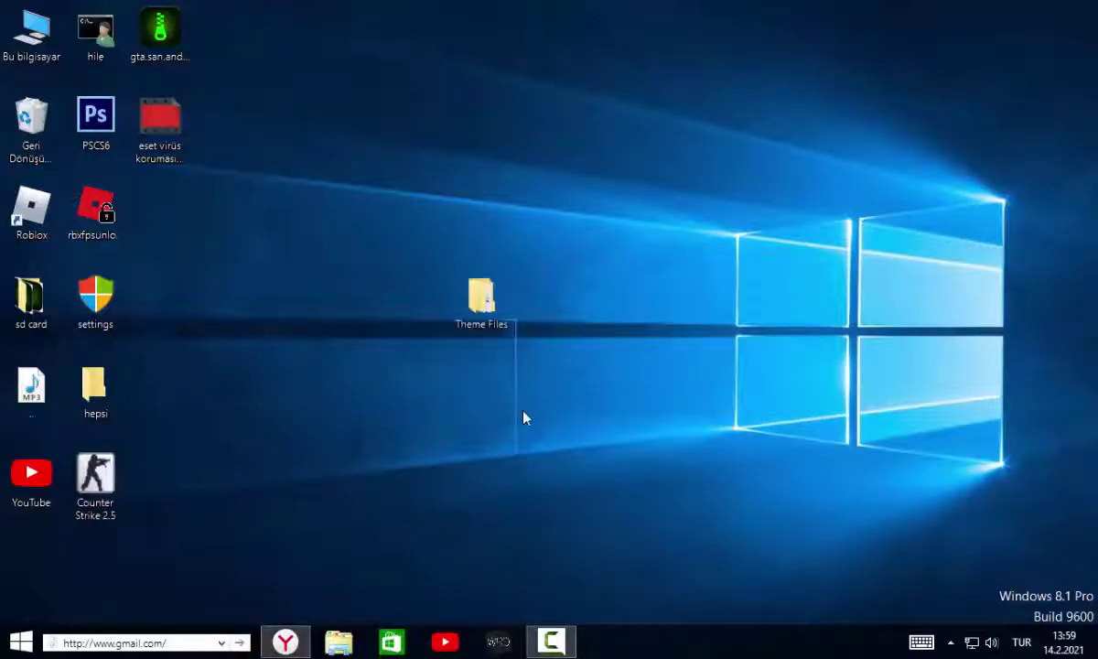
{"action": "double_click", "coordinate": [483, 302]}
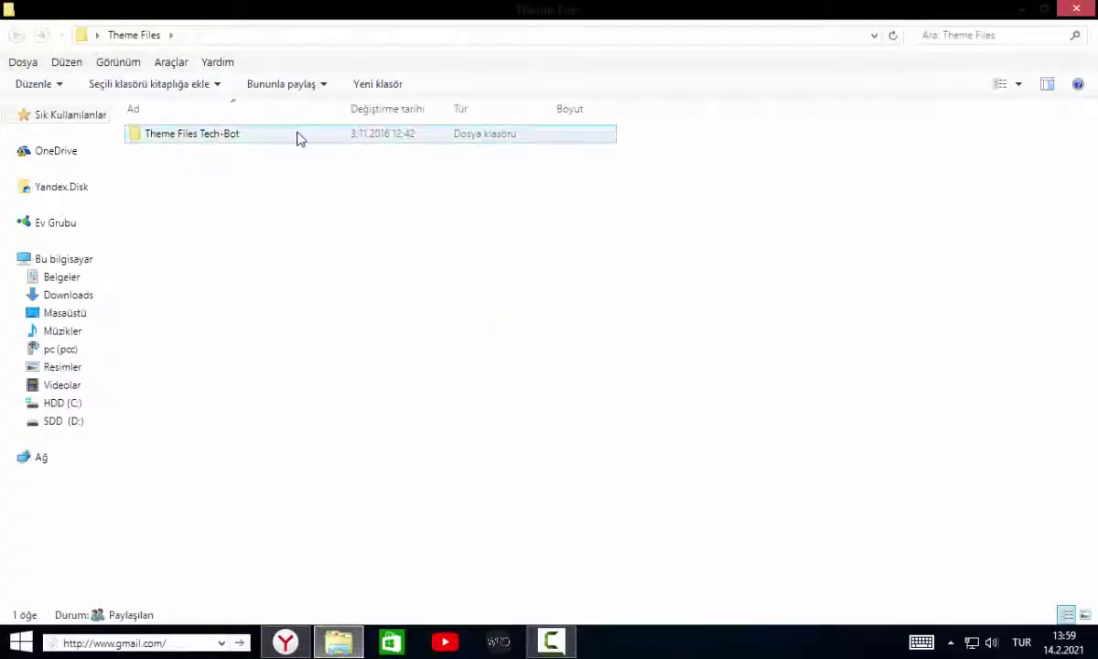
{"action": "left_click", "coordinate": [278, 137]}
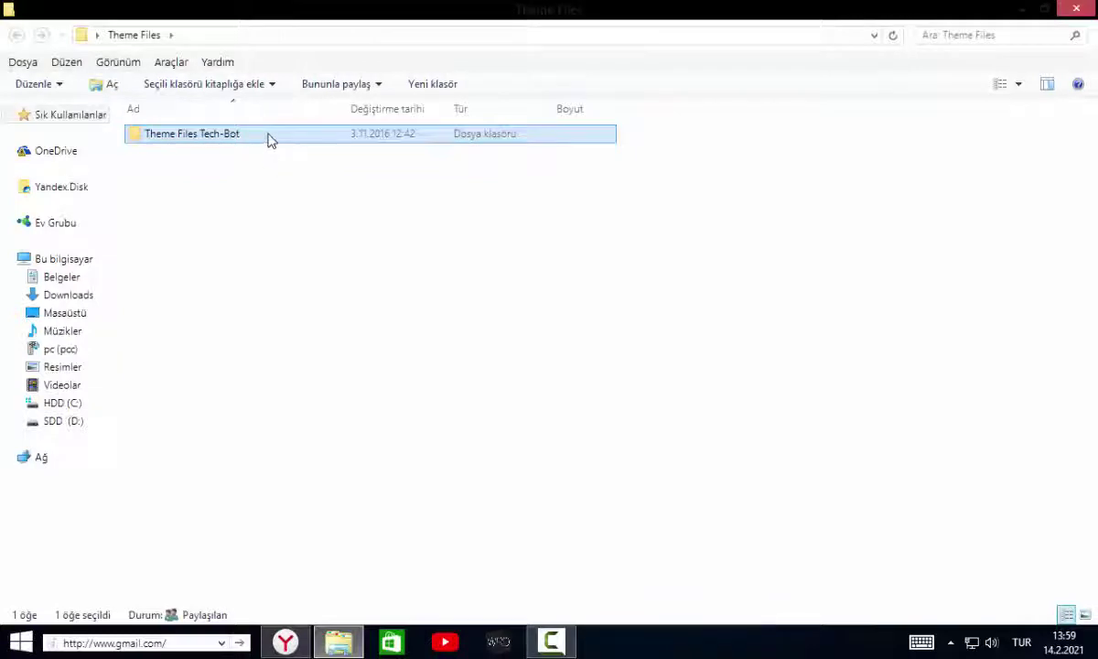
{"action": "key", "text": "ctrl+a"}
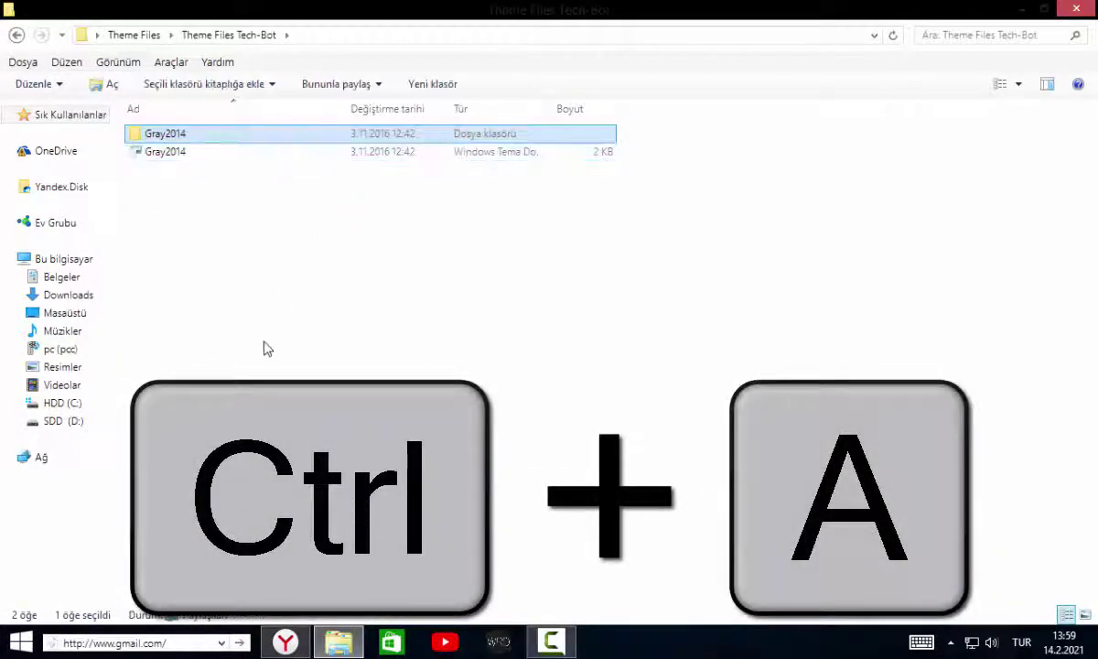
Copy both Gray2014 items, the folder and the theme file, from the Theme Files Tech-Bot folder.
{"action": "key", "text": "ctrl+a"}
{"action": "key", "text": "ctrl+c"}
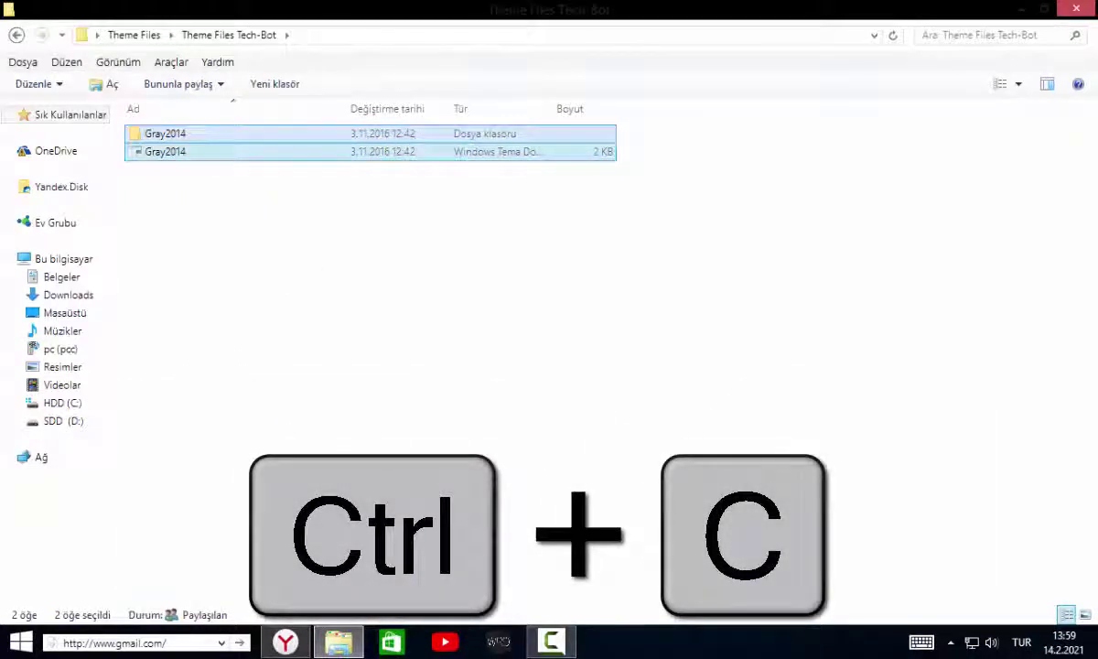
{"action": "right_click", "coordinate": [397, 160]}
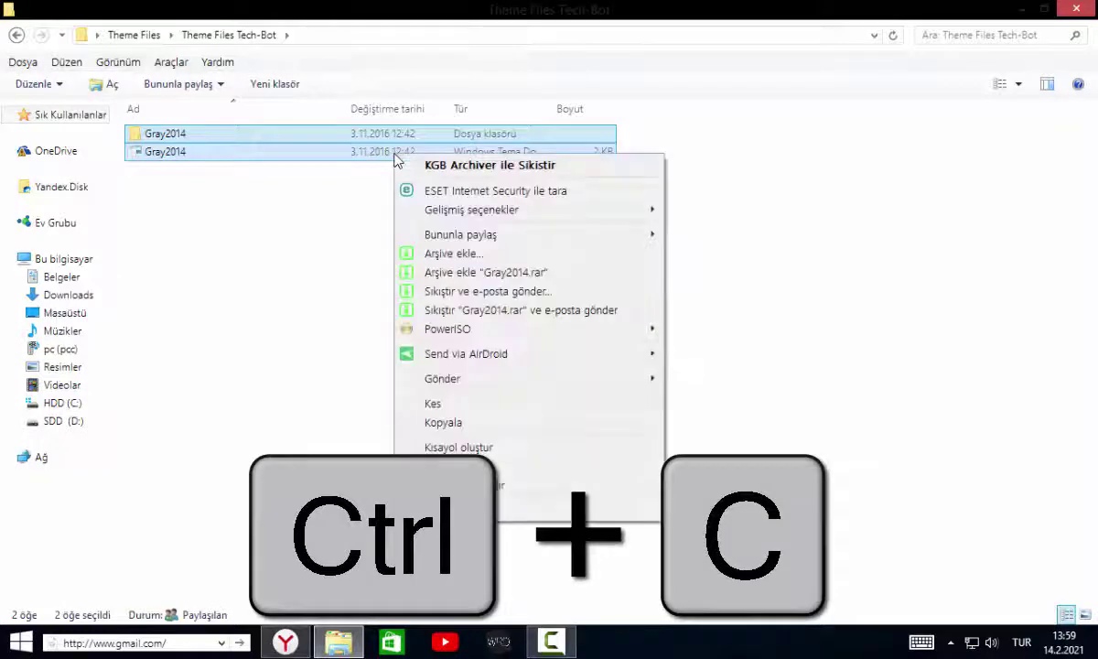
{"action": "left_click", "coordinate": [448, 424]}
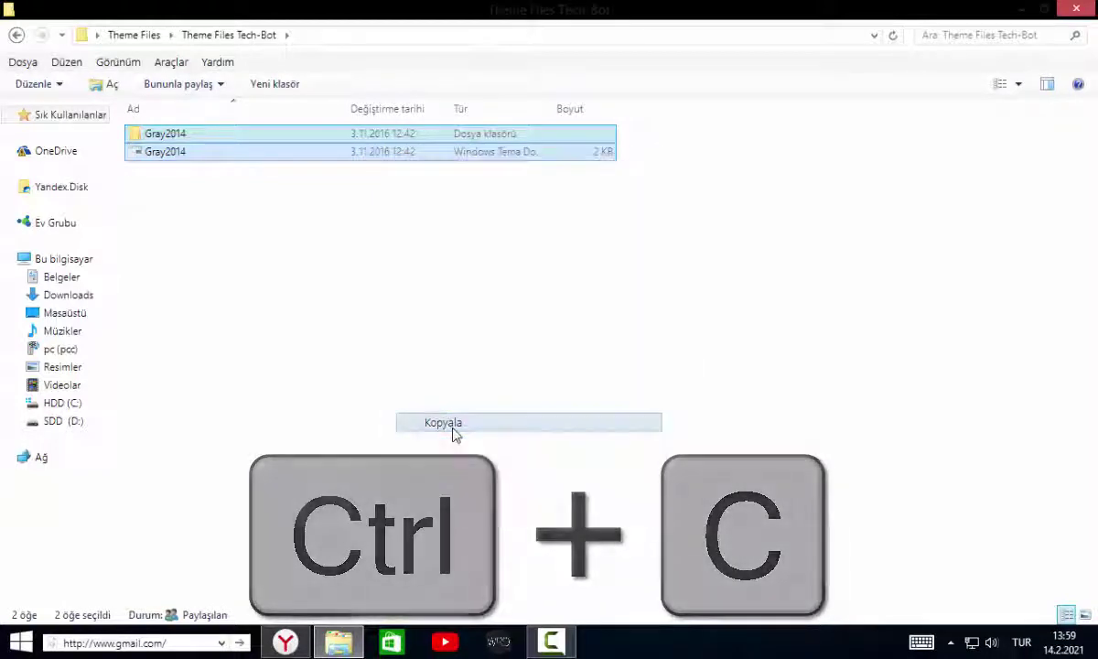
Go to the HDD (C:) drive under This PC and open its Windows folder.
{"action": "left_click", "coordinate": [41, 257]}
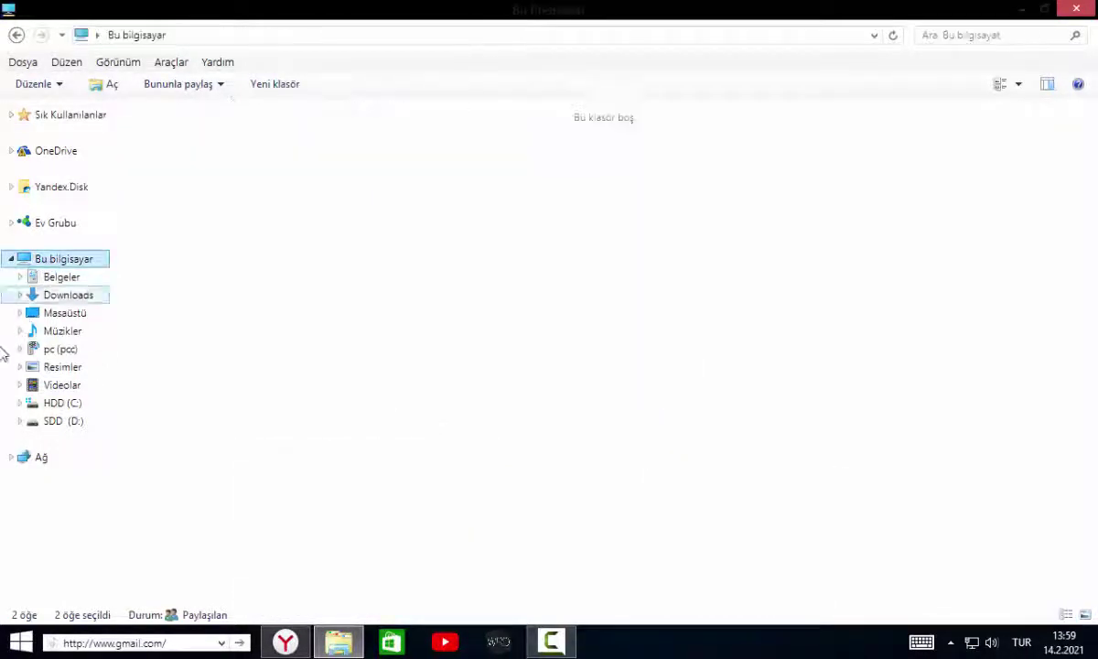
{"action": "left_click", "coordinate": [202, 271]}
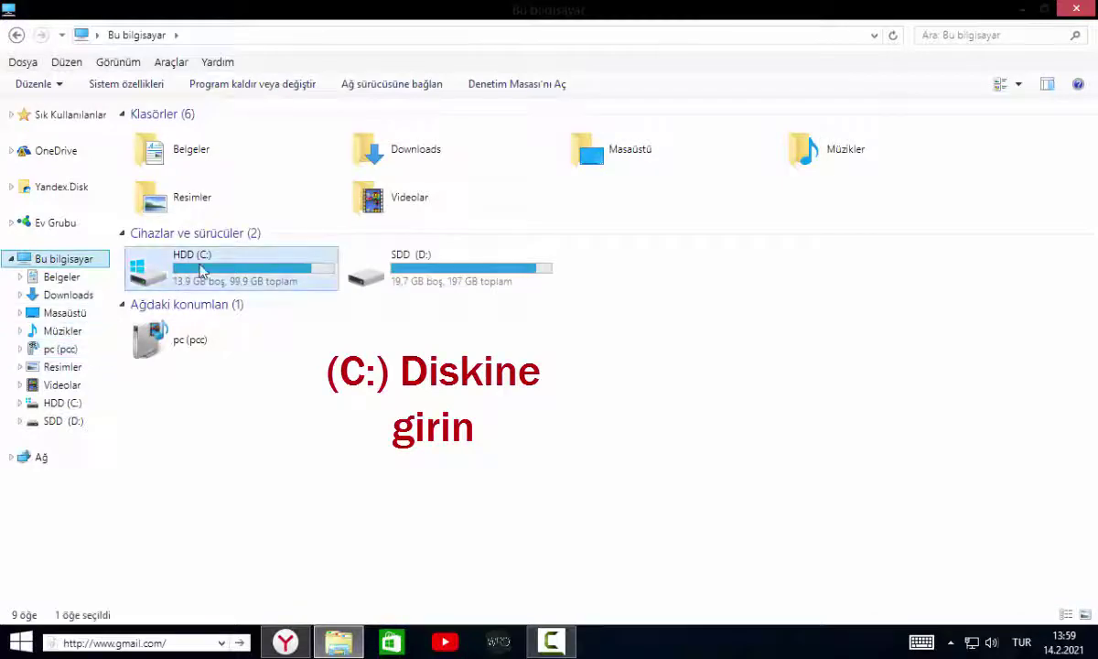
{"action": "double_click", "coordinate": [201, 271]}
{"action": "scroll", "coordinate": [201, 302], "scroll_direction": "down", "scroll_amount": 5}
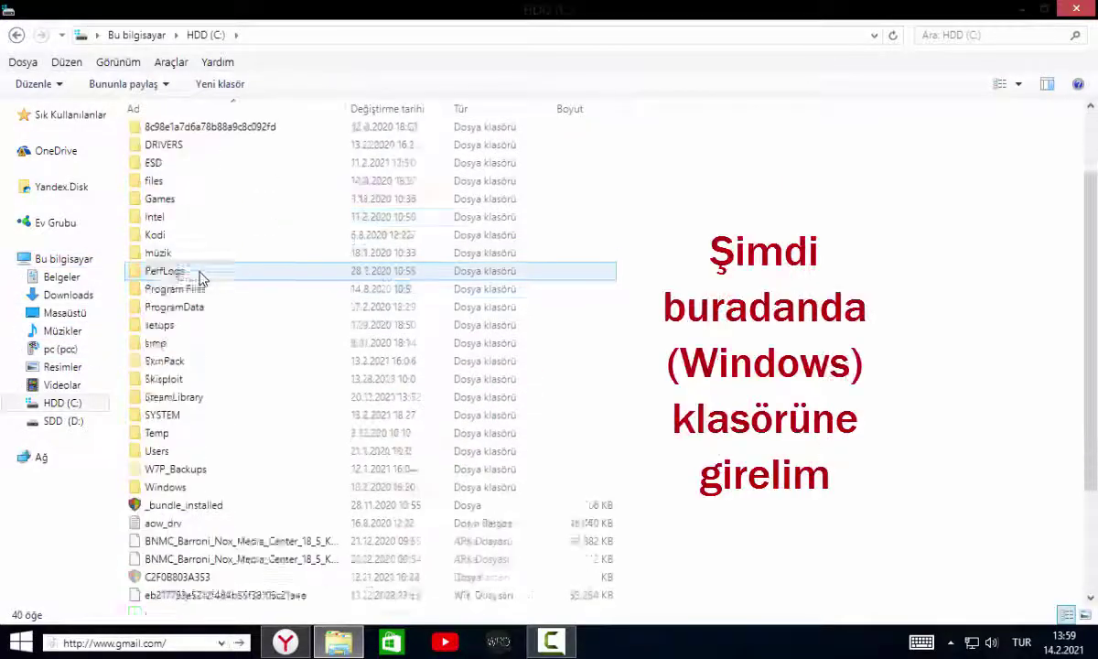
{"action": "double_click", "coordinate": [200, 344]}
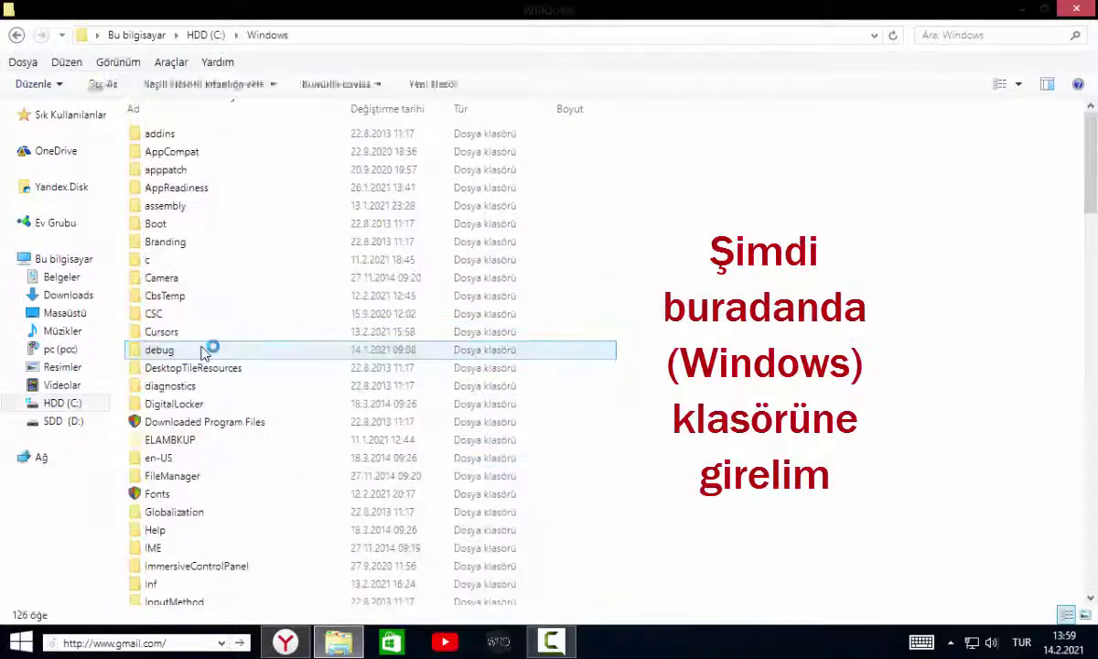
{"action": "scroll", "coordinate": [232, 343], "scroll_direction": "down", "scroll_amount": 3}
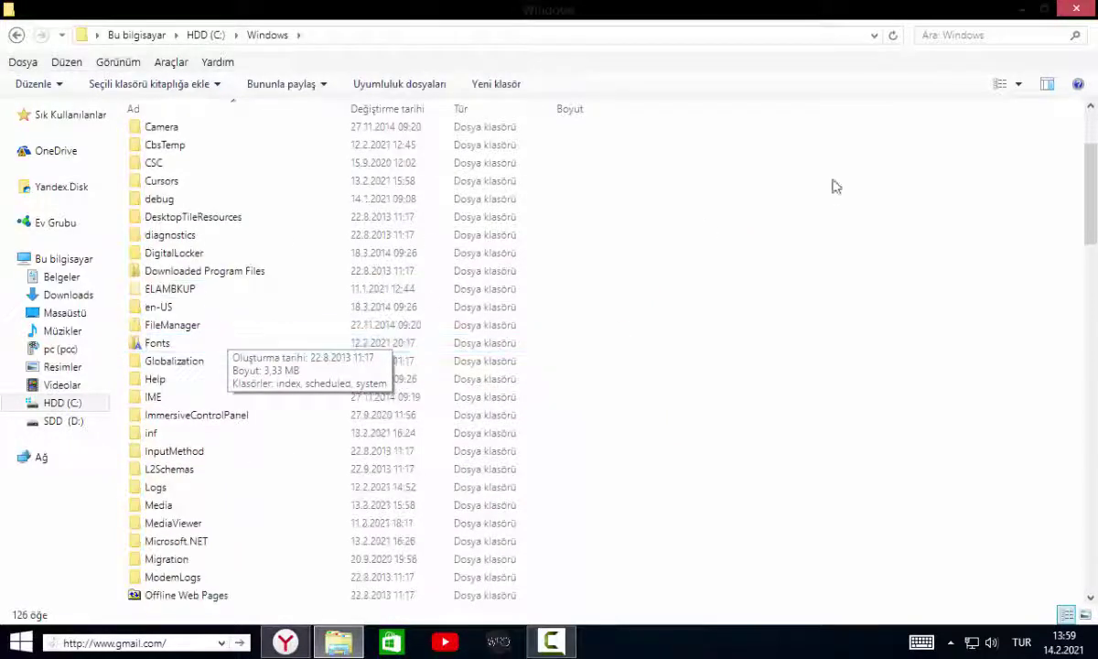
Search the Windows folder for "Resources" and open the Themes subfolder of the C:\Windows Resources folder.
{"action": "scroll", "coordinate": [833, 184], "scroll_direction": "up", "scroll_amount": 3}
{"action": "left_click", "coordinate": [979, 32]}
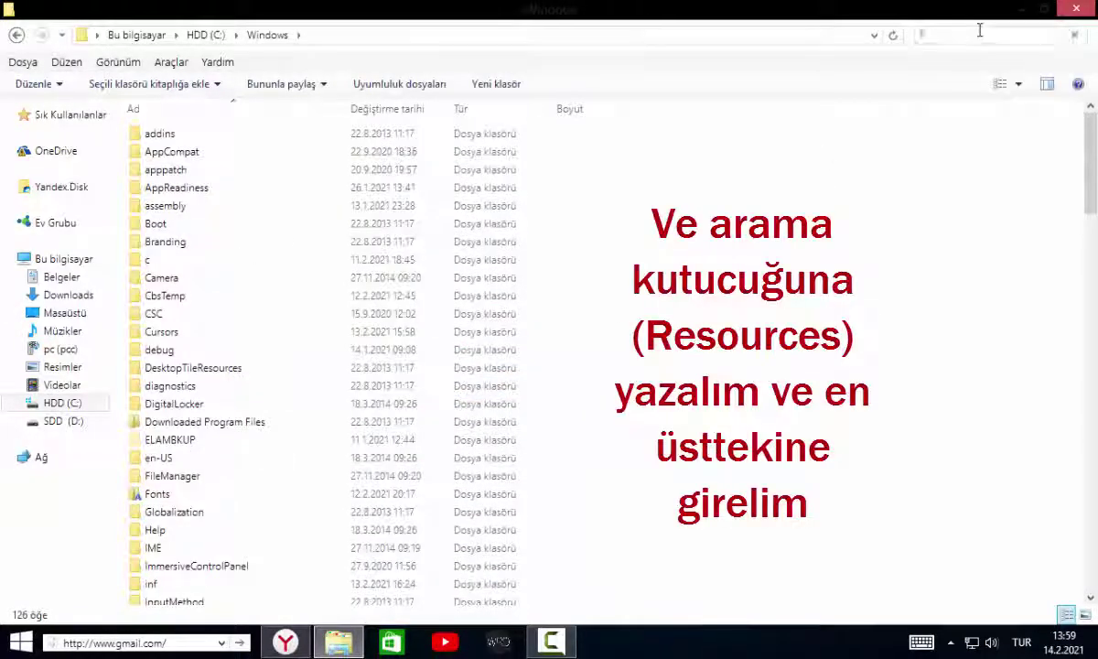
{"action": "type", "text": "Res"}
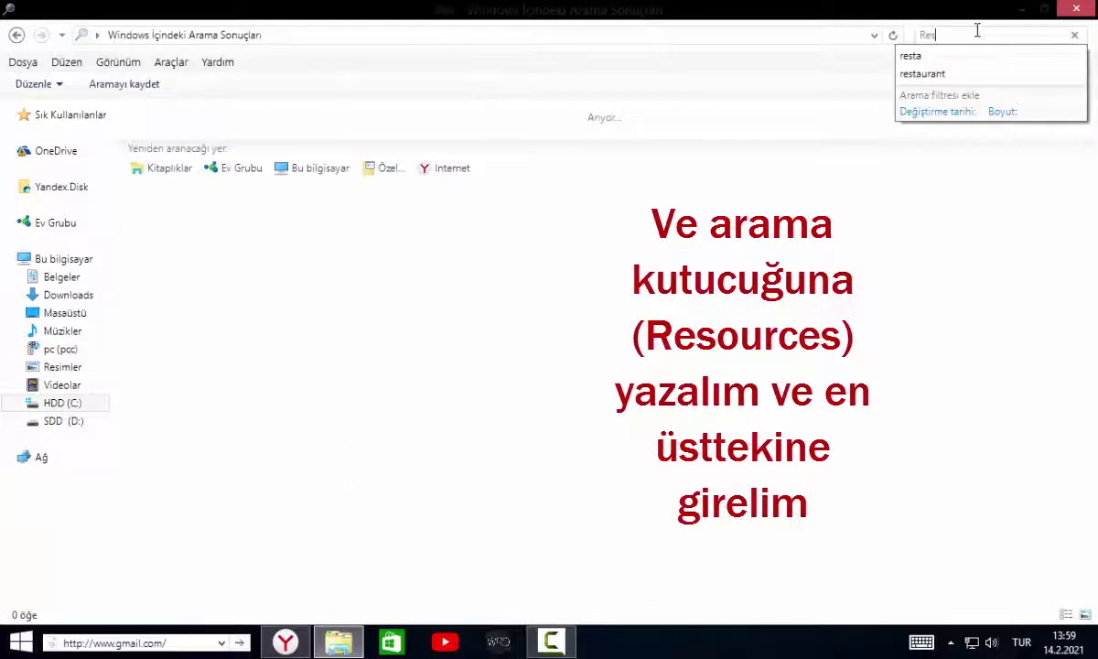
{"action": "type", "text": "ources"}
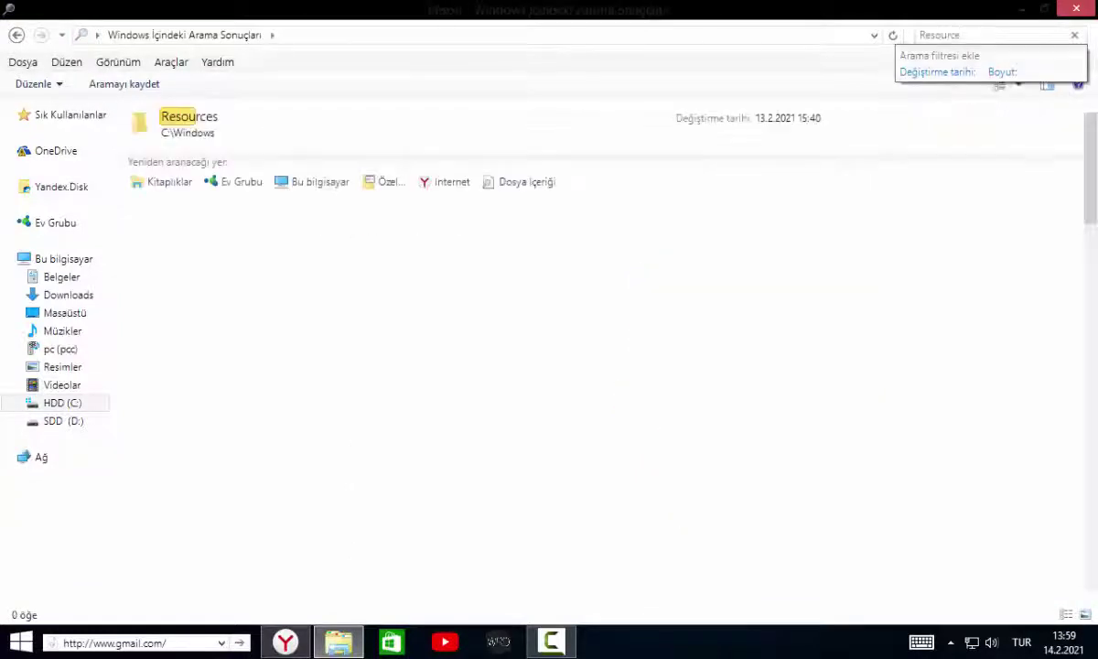
{"action": "left_click", "coordinate": [370, 135]}
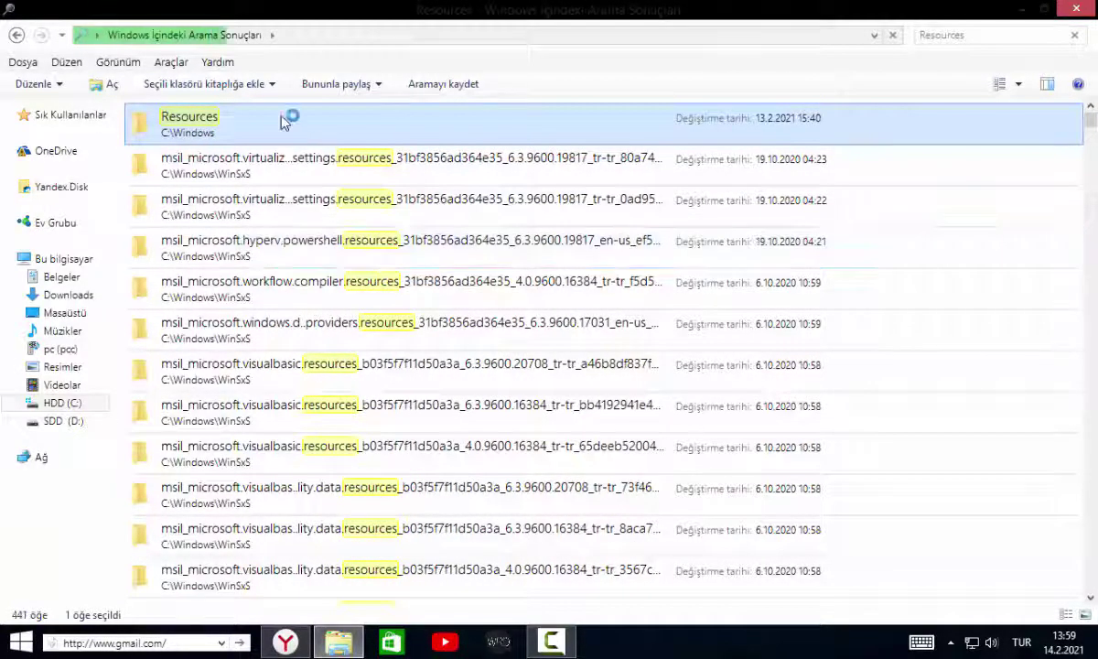
{"action": "double_click", "coordinate": [311, 119]}
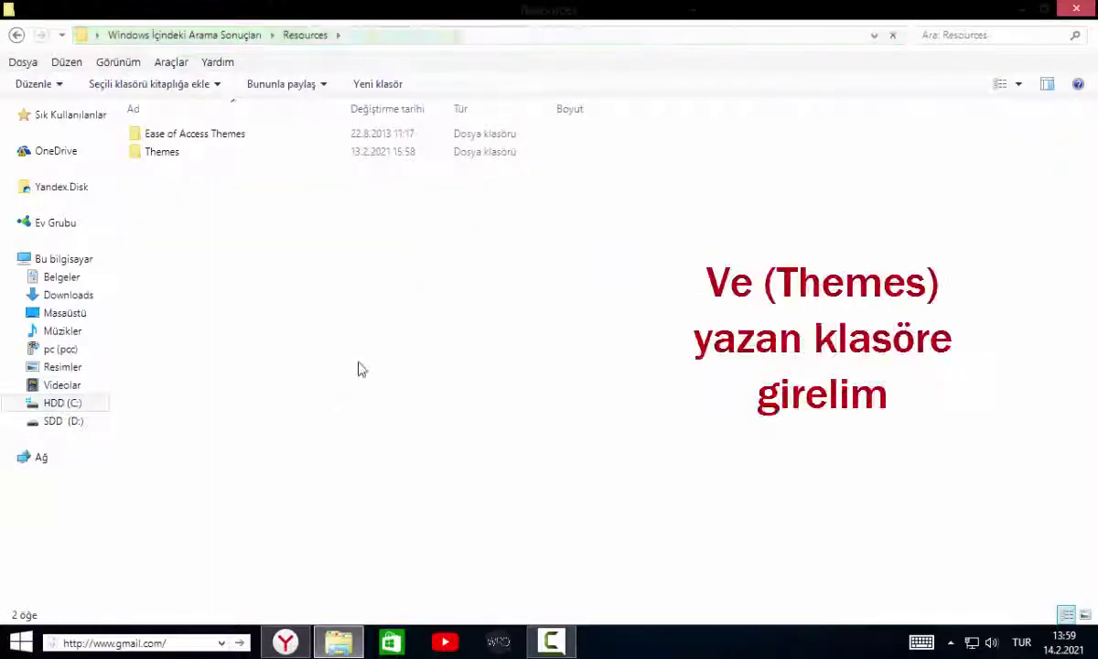
{"action": "left_click", "coordinate": [274, 154]}
{"action": "double_click", "coordinate": [247, 155]}
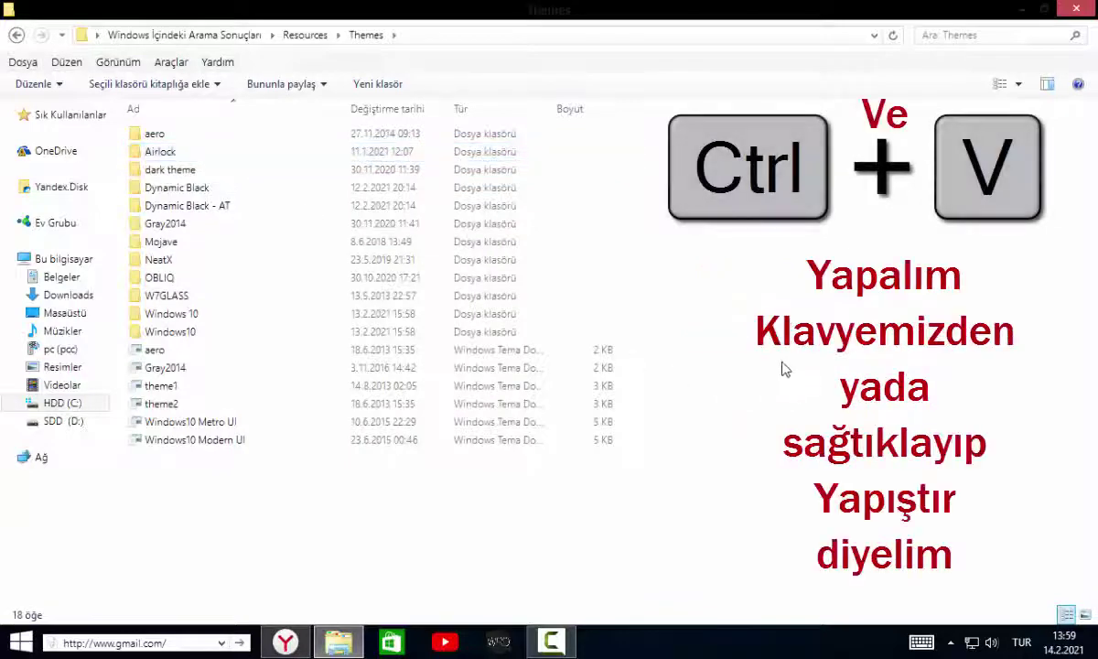
{"action": "left_click", "coordinate": [210, 371]}
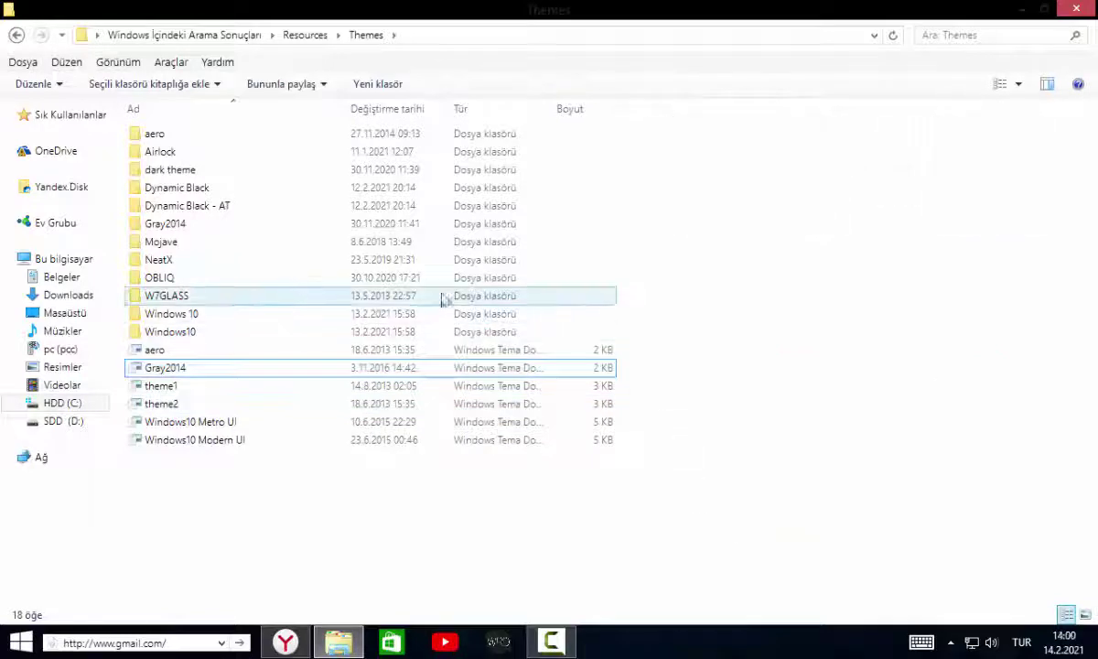
{"action": "key", "text": "Delete"}
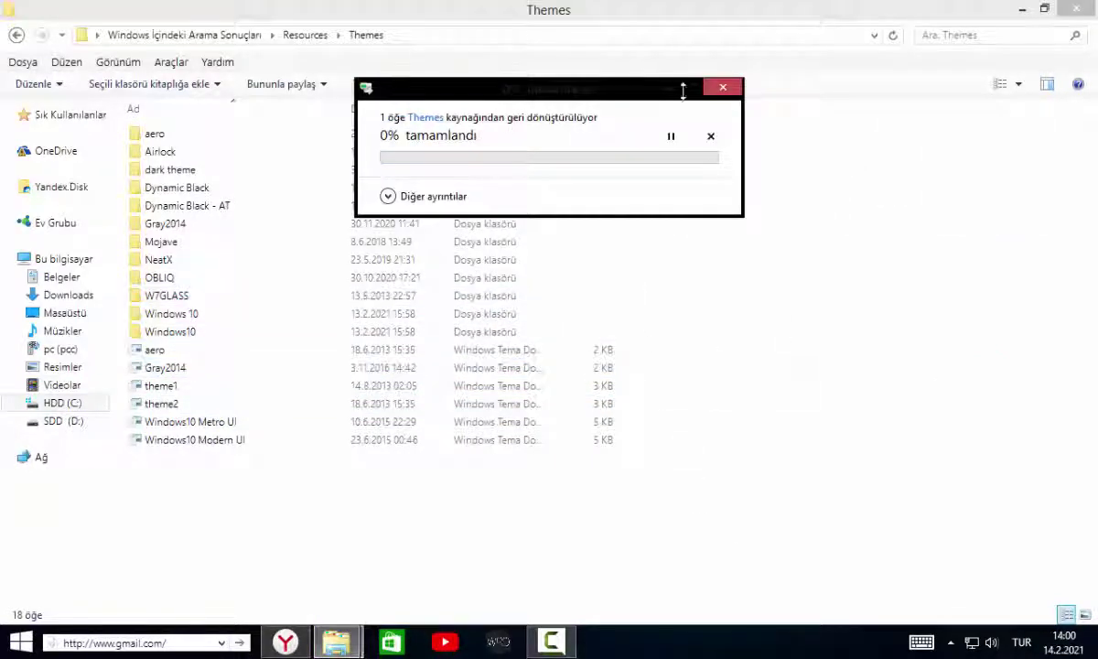
{"action": "left_click", "coordinate": [693, 201]}
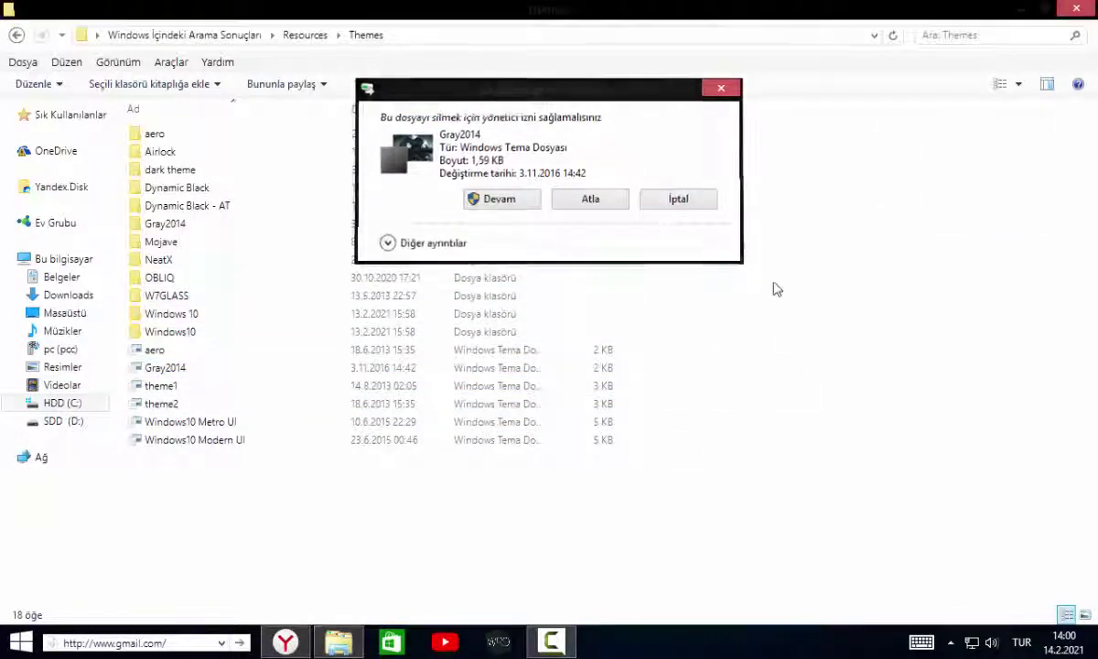
Paste the copied Gray2014 items into Themes, replacing existing files and granting administrator permission for all items, and close the folder window.
{"action": "right_click", "coordinate": [729, 254]}
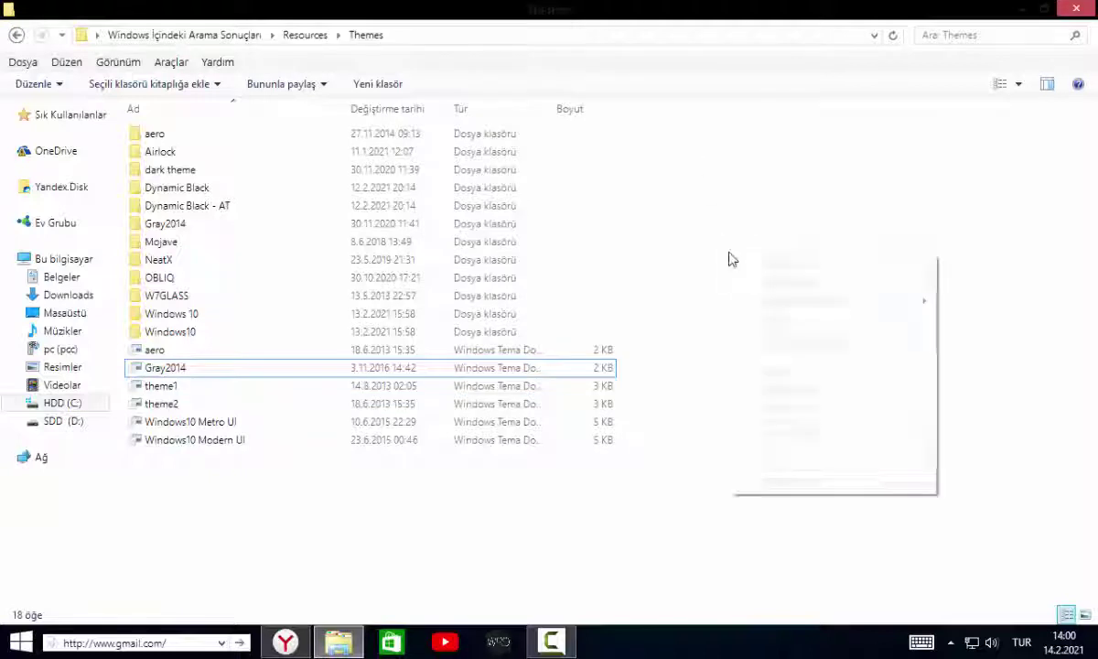
{"action": "left_click", "coordinate": [778, 371]}
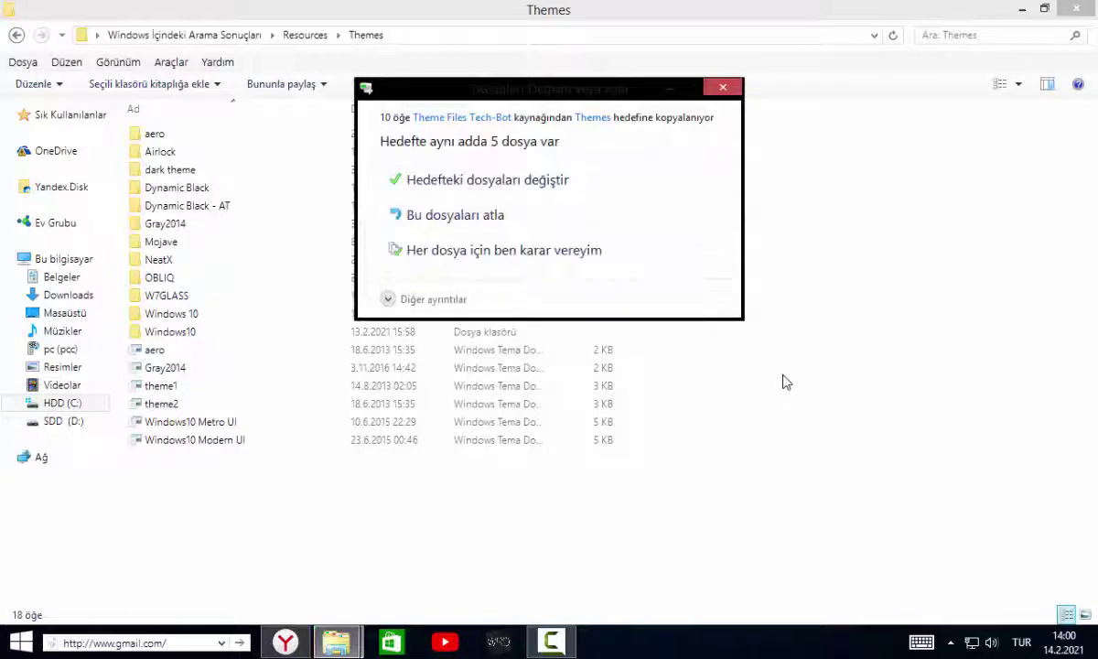
{"action": "left_click", "coordinate": [409, 182]}
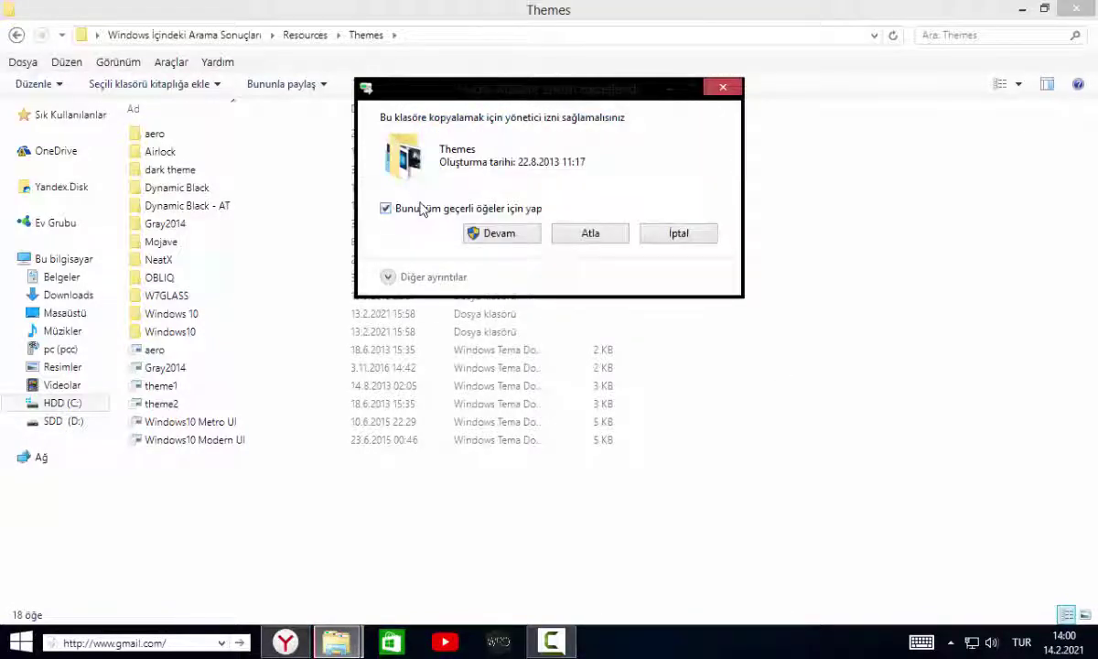
{"action": "left_click", "coordinate": [471, 238]}
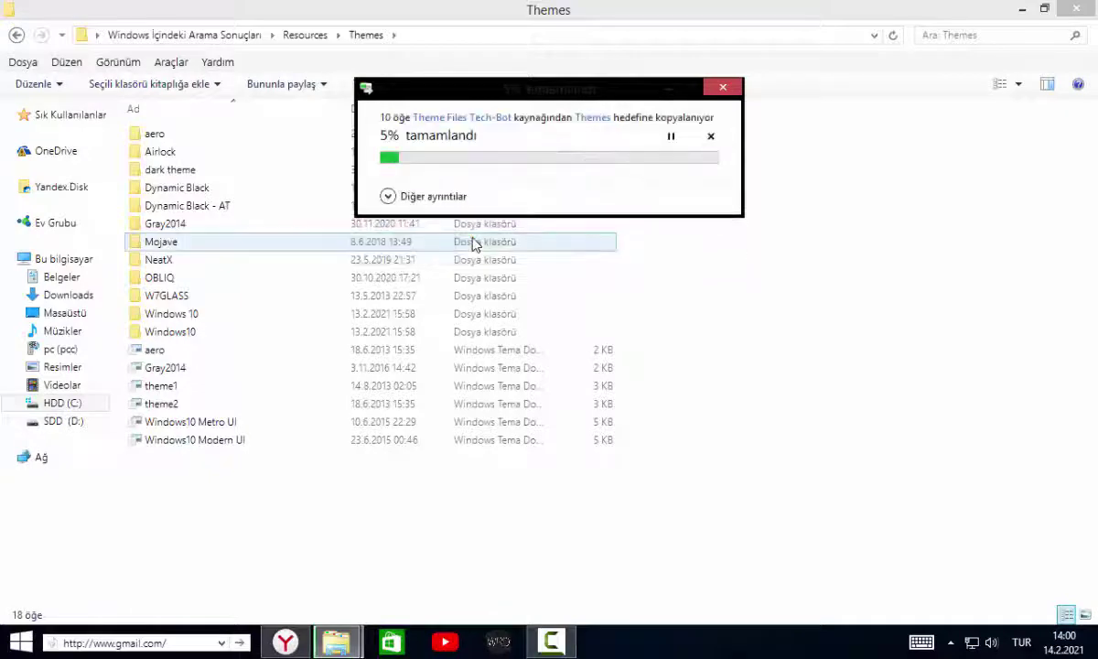
{"action": "left_click", "coordinate": [454, 201]}
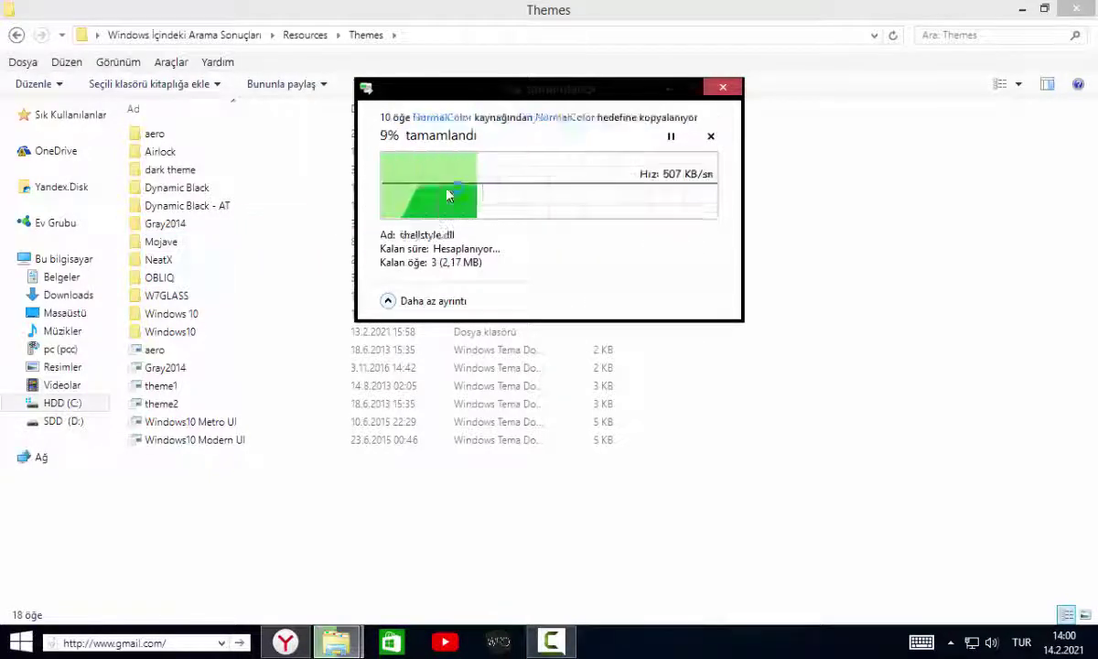
{"action": "left_click", "coordinate": [696, 393]}
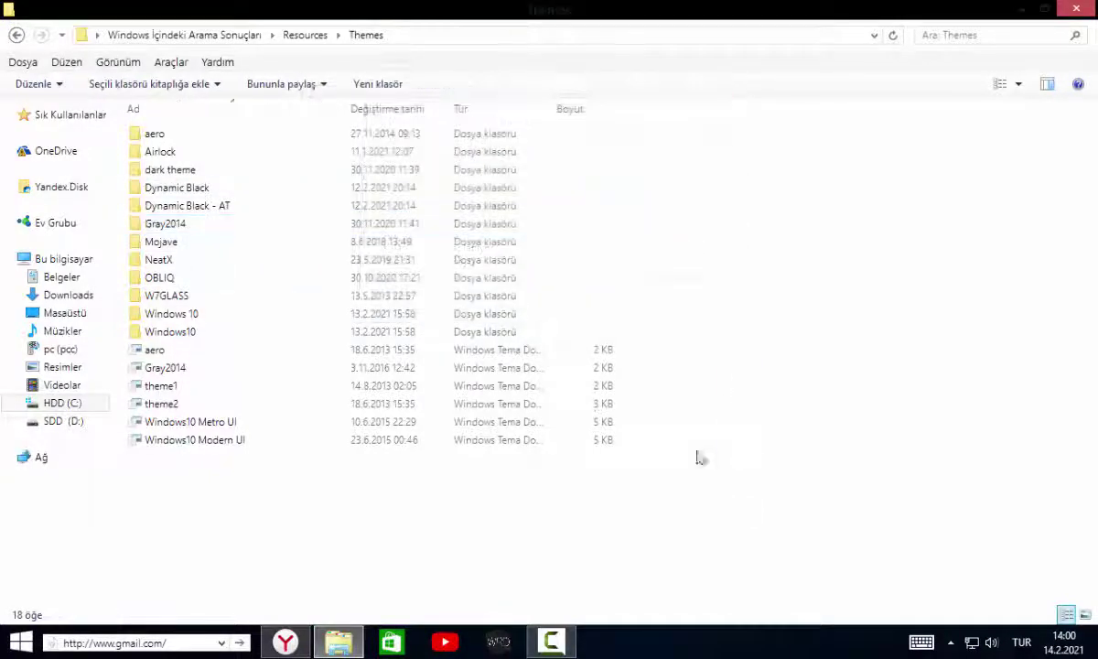
{"action": "left_click", "coordinate": [1077, 8]}
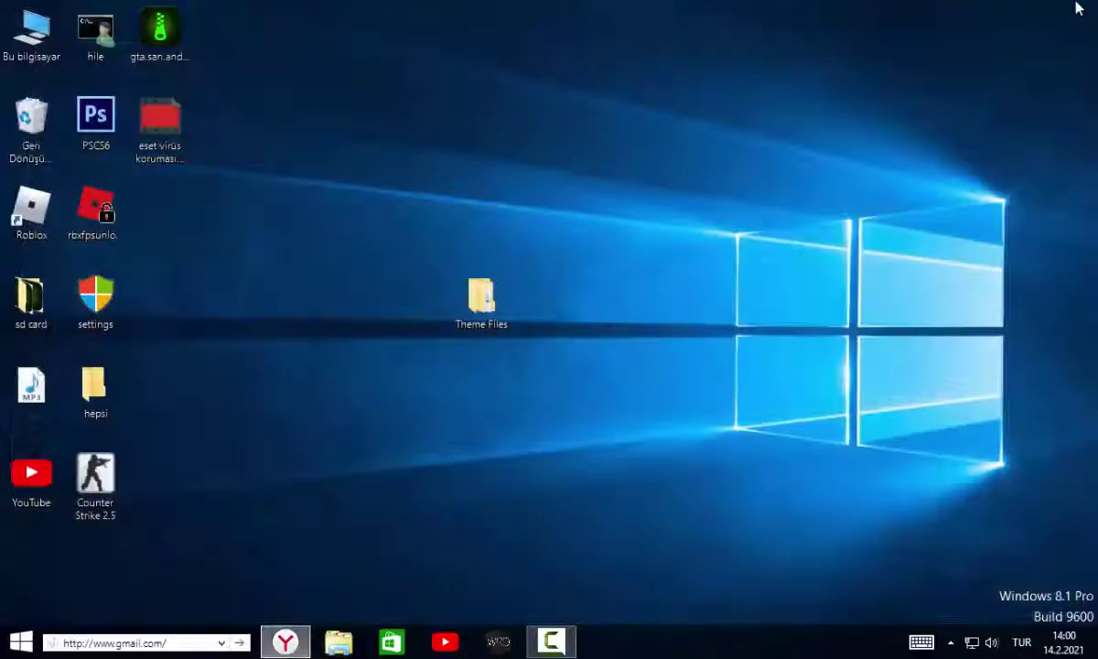
Apply the installed Gray2014 theme from the desktop's Personalization settings and close the window.
{"action": "right_click", "coordinate": [736, 244]}
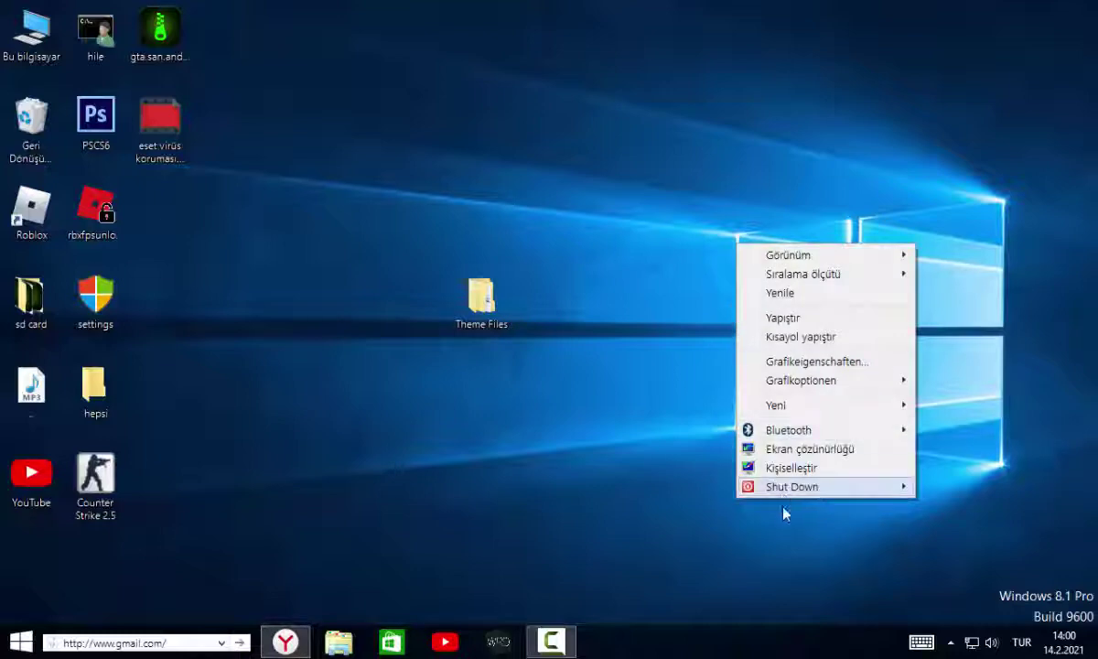
{"action": "left_click", "coordinate": [789, 468]}
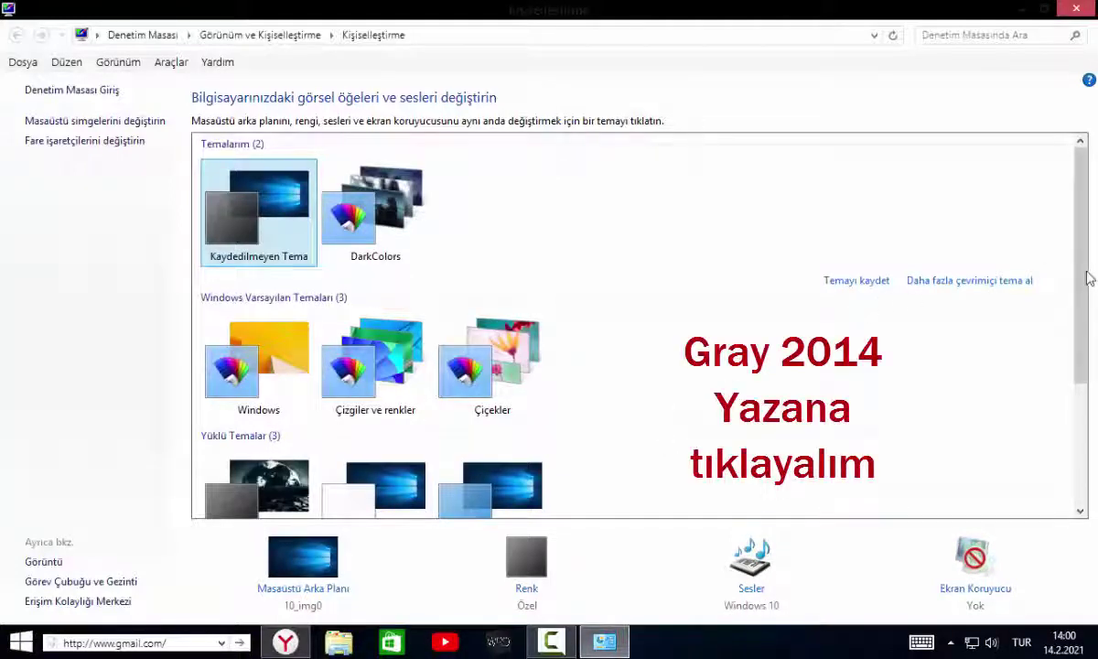
{"action": "left_click_drag", "start_coordinate": [1087, 278], "coordinate": [1087, 384]}
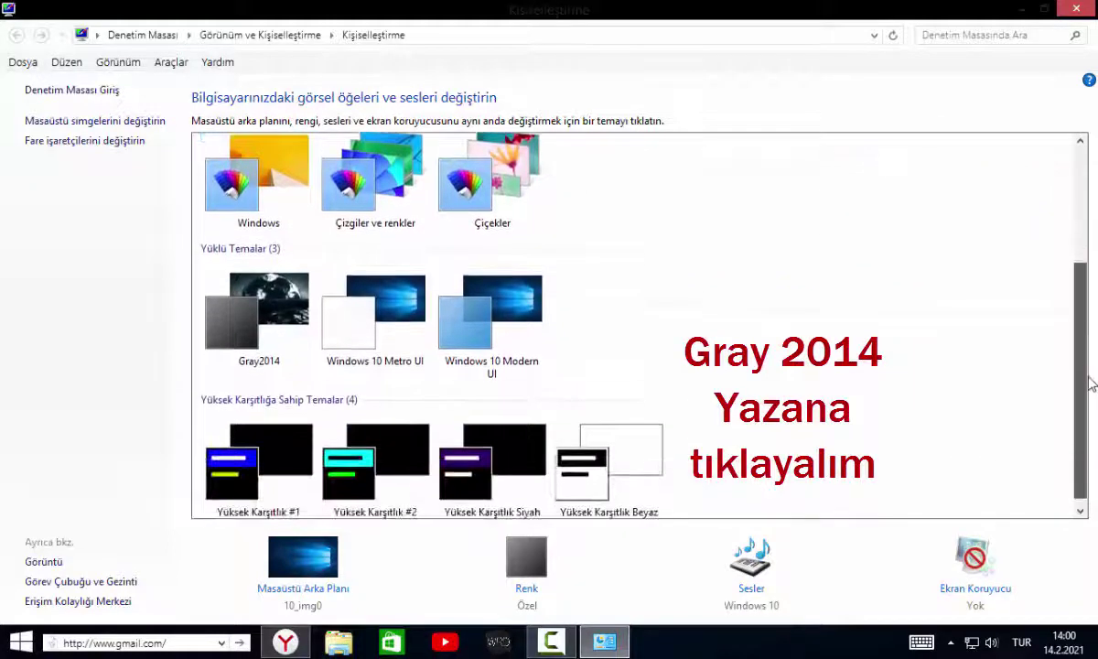
{"action": "left_click", "coordinate": [252, 364]}
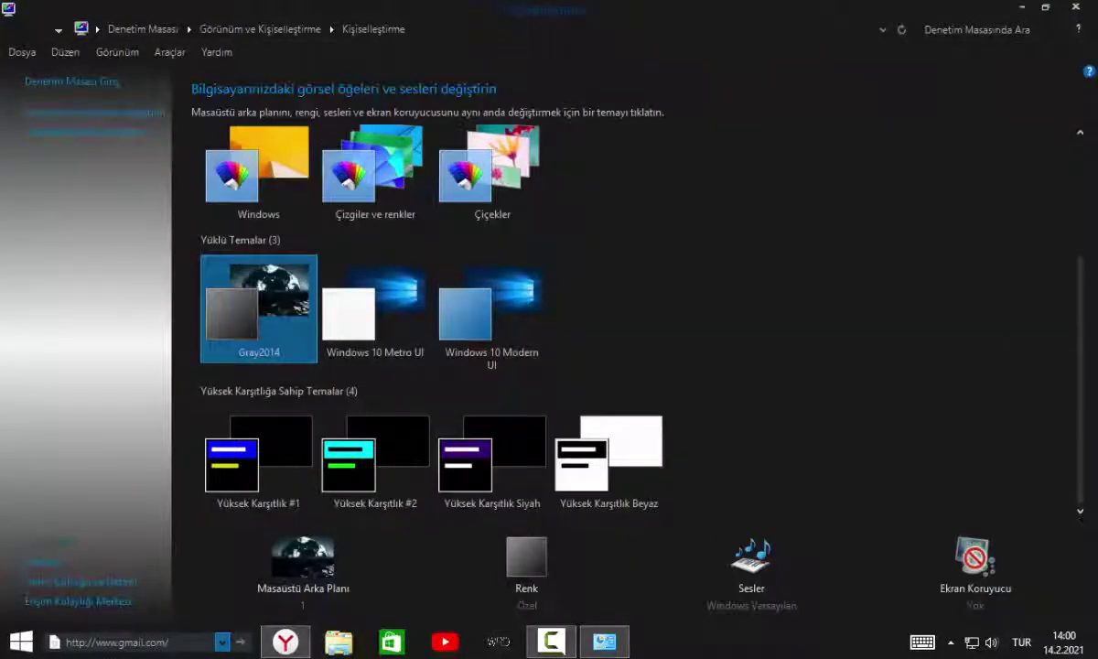
{"action": "left_click", "coordinate": [1077, 8]}
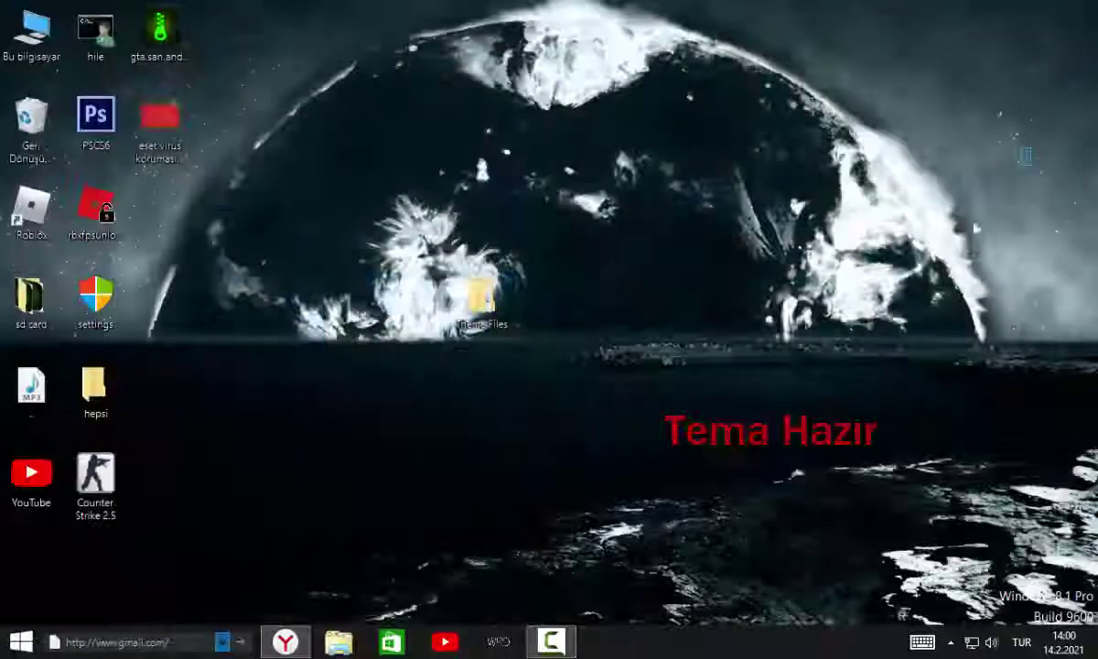
Check the dark theme in File Explorer by viewing This PC, the C: drive and Downloads, and return to the desktop.
{"action": "left_click_drag", "start_coordinate": [967, 137], "coordinate": [674, 361]}
{"action": "double_click", "coordinate": [5, 54]}
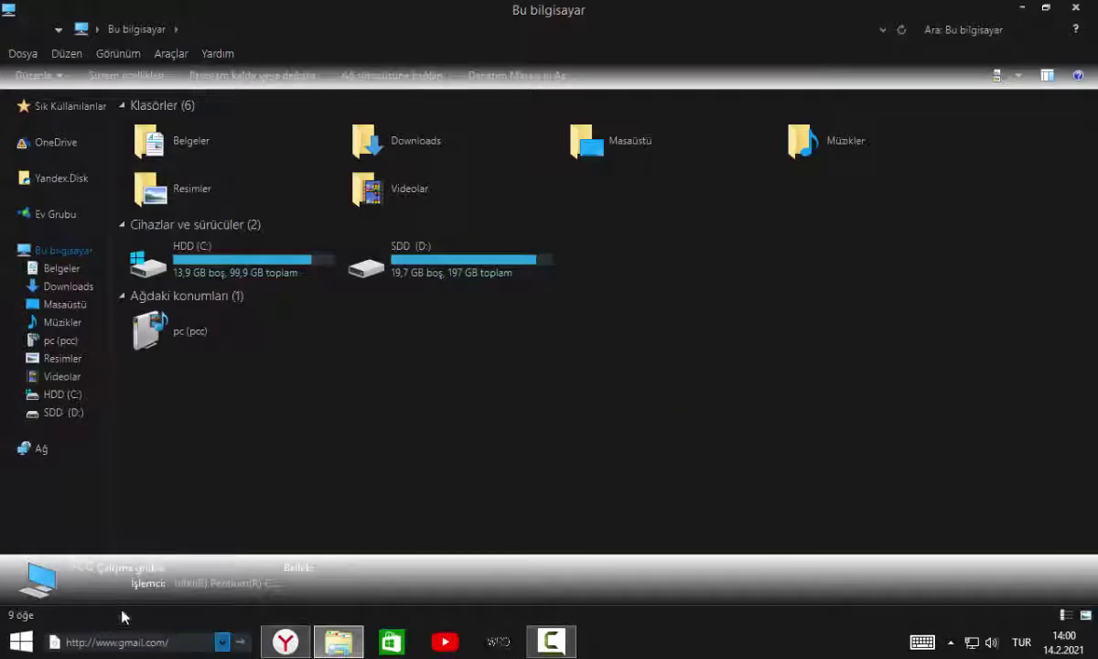
{"action": "double_click", "coordinate": [221, 256]}
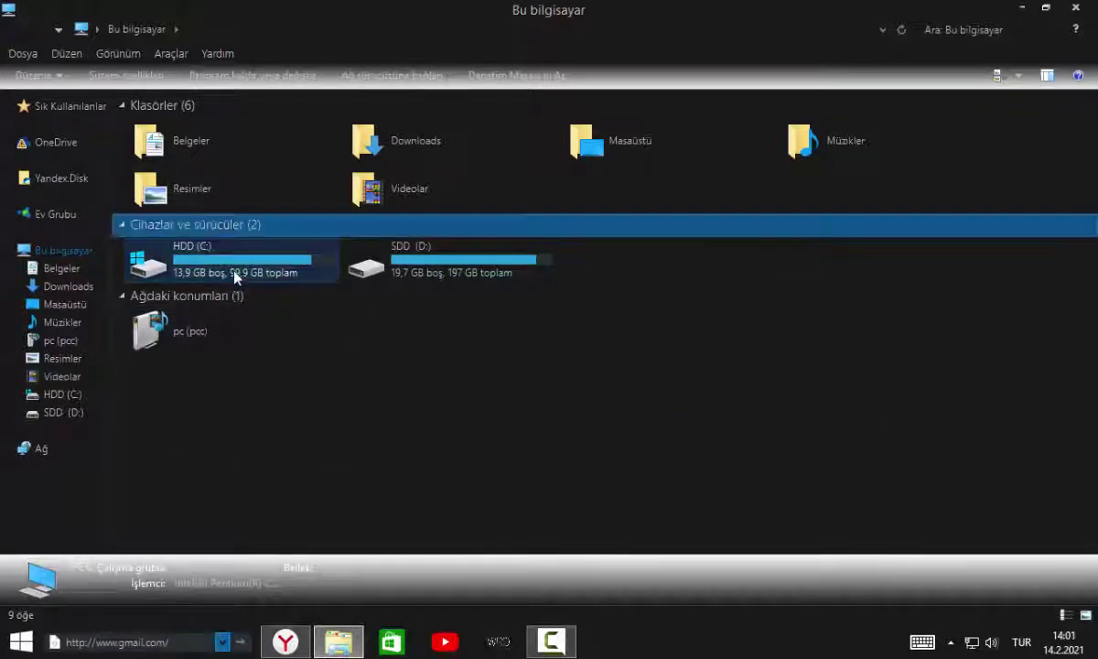
{"action": "scroll", "coordinate": [366, 348], "scroll_direction": "down", "scroll_amount": 4}
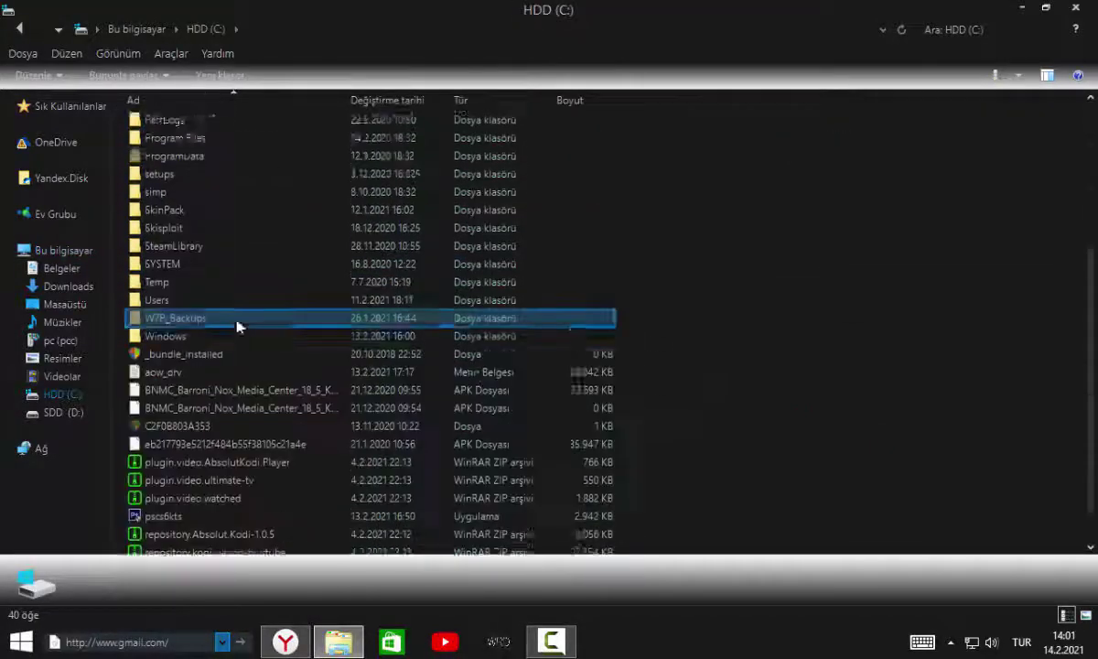
{"action": "key", "text": "ctrl+shift+2"}
{"action": "left_click", "coordinate": [67, 286]}
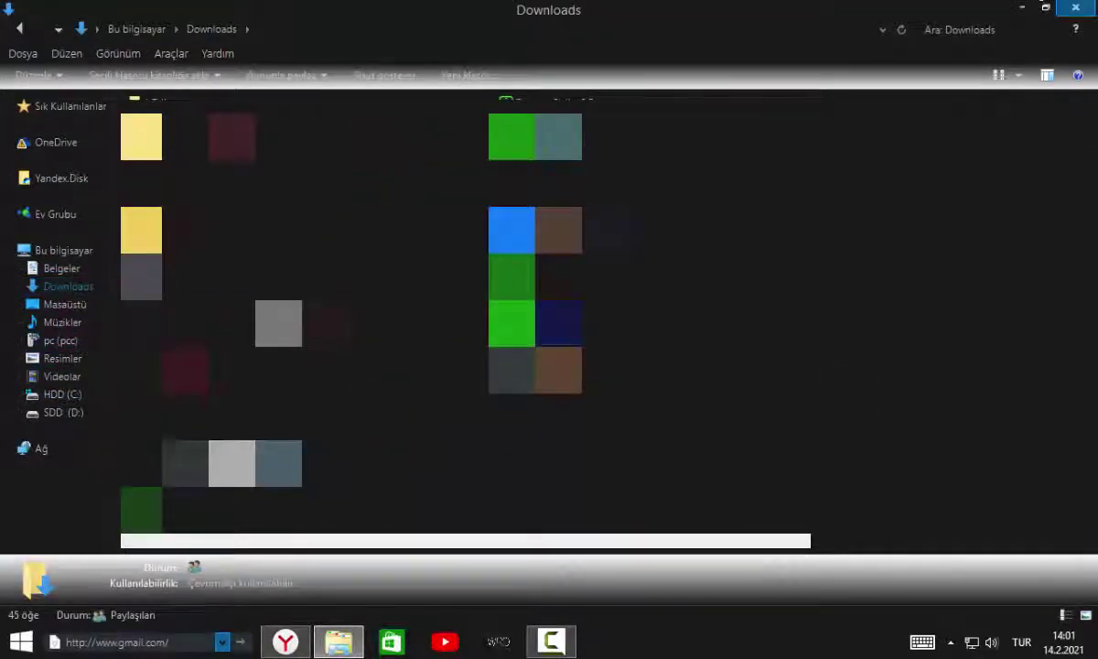
{"action": "key", "text": "super+d"}
Check how the theme looks on the desktop, the Start screen and the all-apps list.
{"action": "left_click_drag", "start_coordinate": [1024, 161], "coordinate": [384, 437]}
{"action": "left_click", "coordinate": [20, 641]}
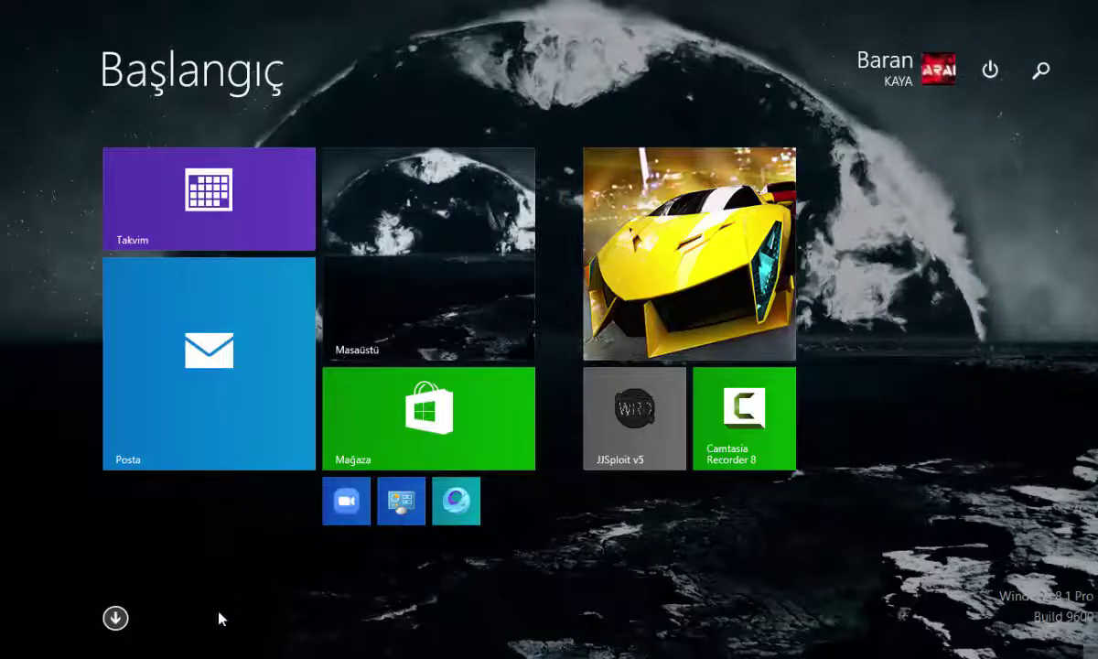
{"action": "left_click", "coordinate": [115, 618]}
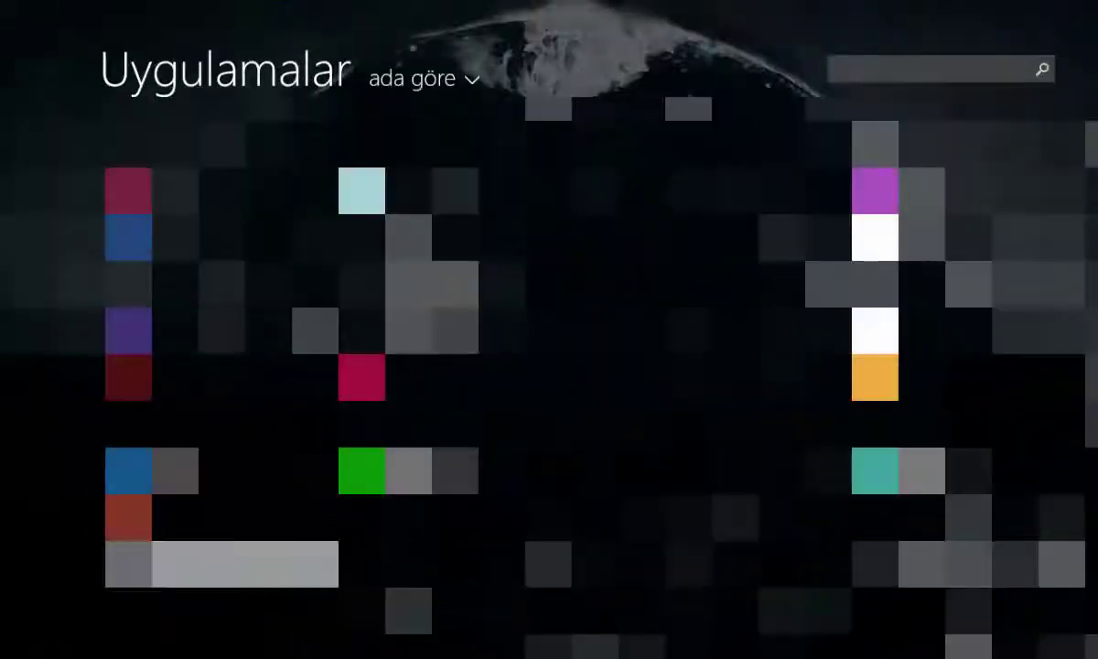
Return to the desktop, check the dark theme in the Theme Files folder window and close it.
{"action": "left_click", "coordinate": [115, 631]}
{"action": "left_click", "coordinate": [343, 336]}
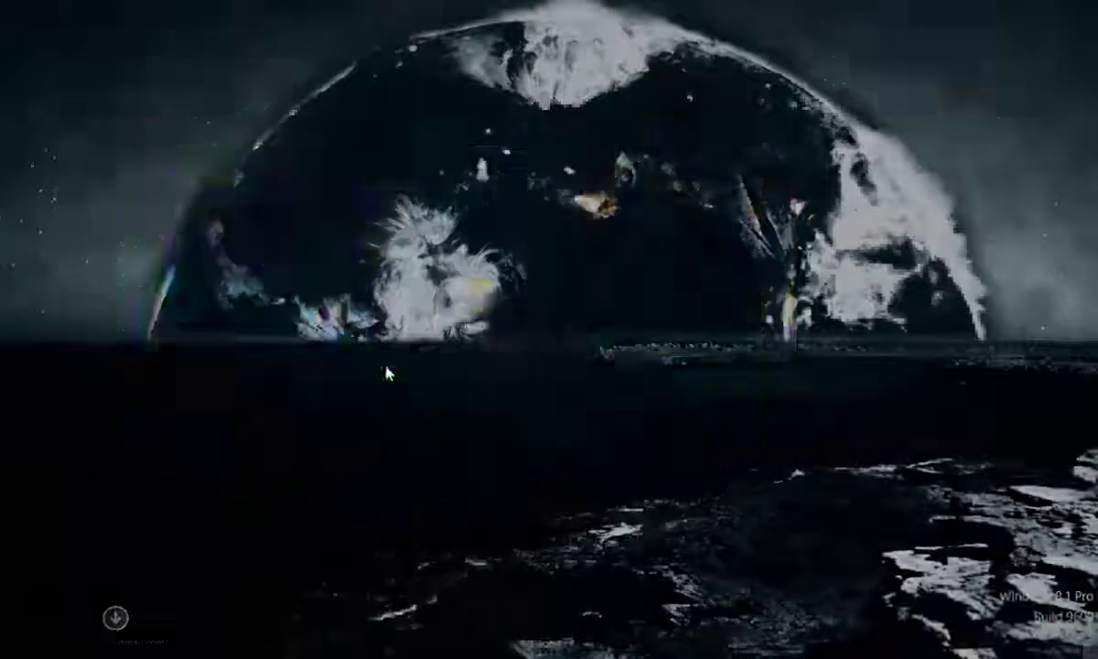
{"action": "left_click", "coordinate": [550, 643]}
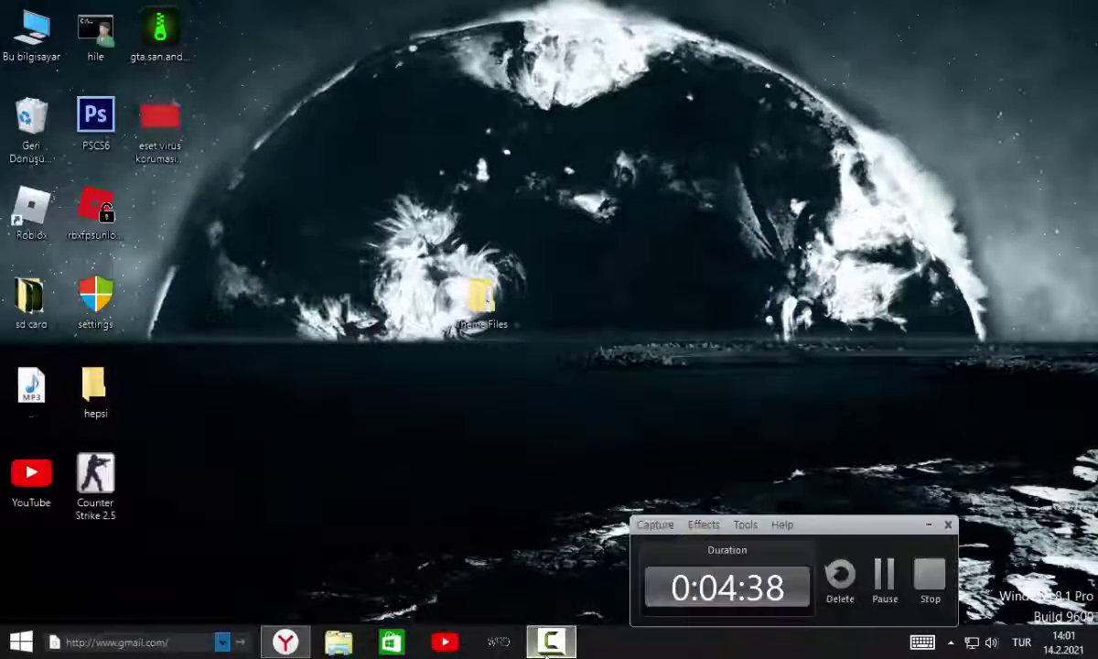
{"action": "double_click", "coordinate": [501, 313]}
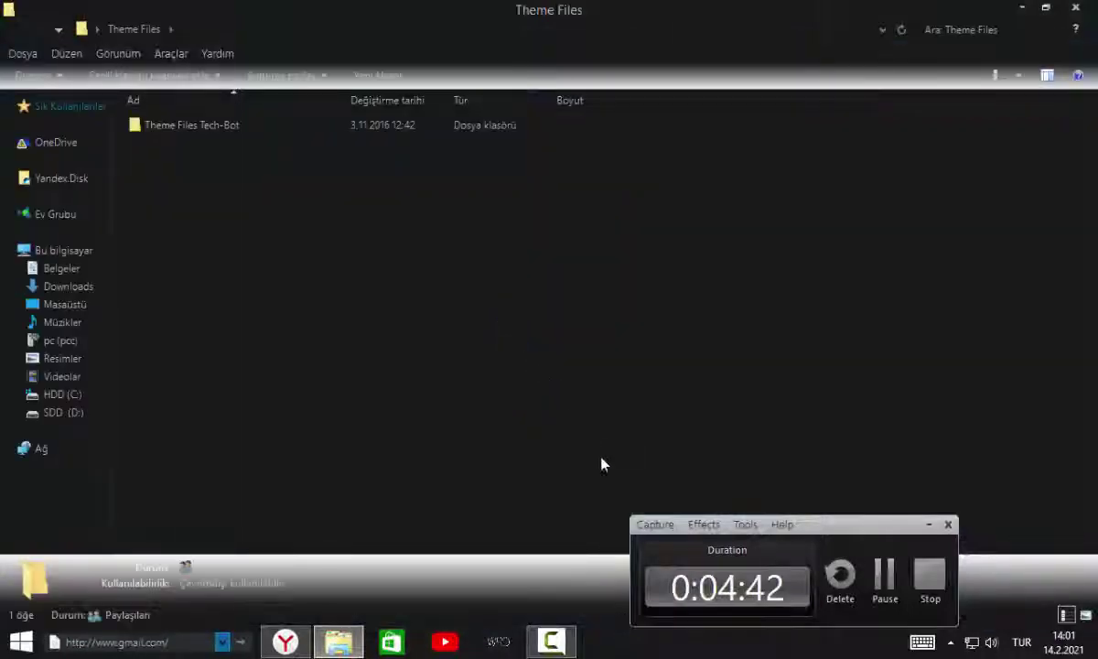
{"action": "left_click_drag", "start_coordinate": [615, 282], "coordinate": [914, 232]}
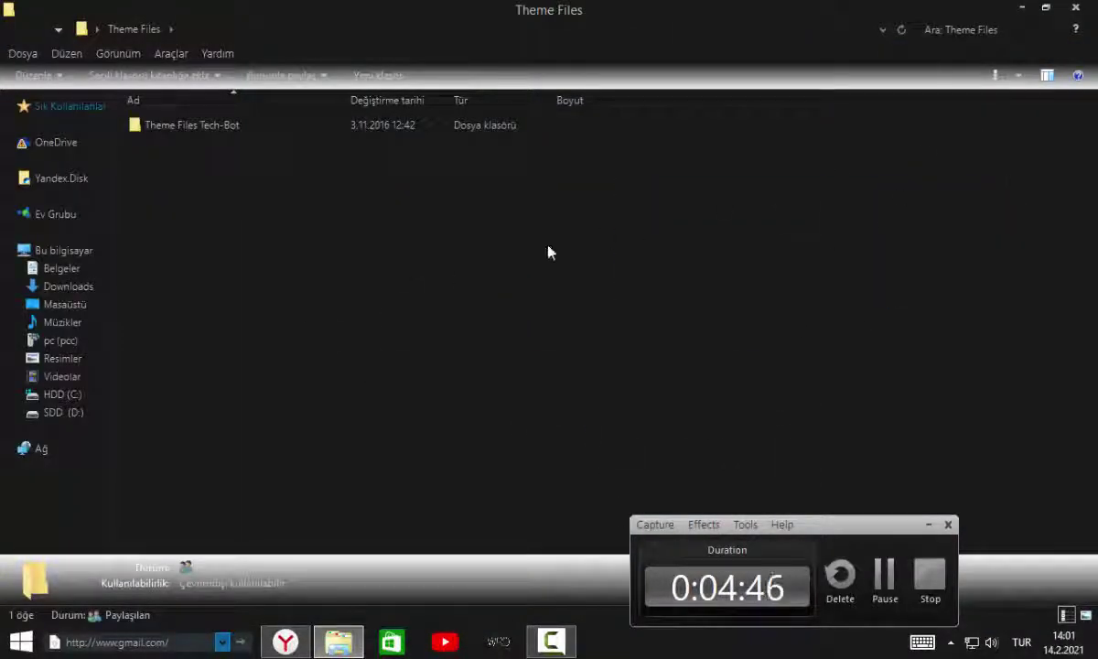
{"action": "left_click", "coordinate": [1075, 7]}
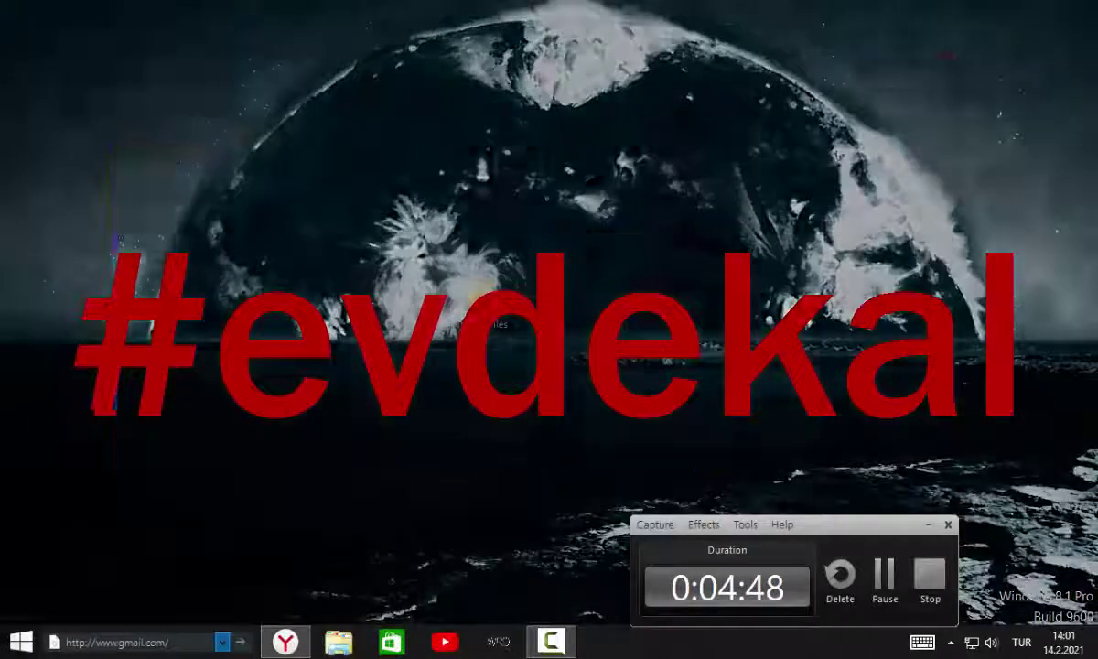
Open the desktop background settings from Control Panel and set the picture location to Windows 10.
{"action": "key", "text": "super"}
{"action": "left_click", "coordinate": [394, 519]}
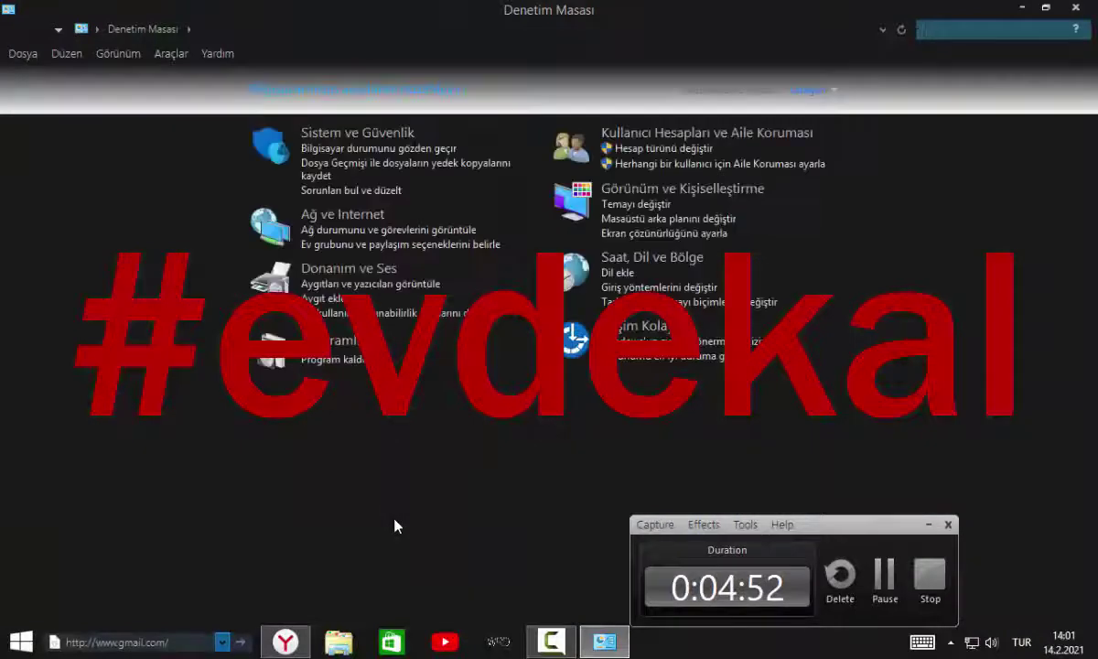
{"action": "left_click", "coordinate": [360, 375]}
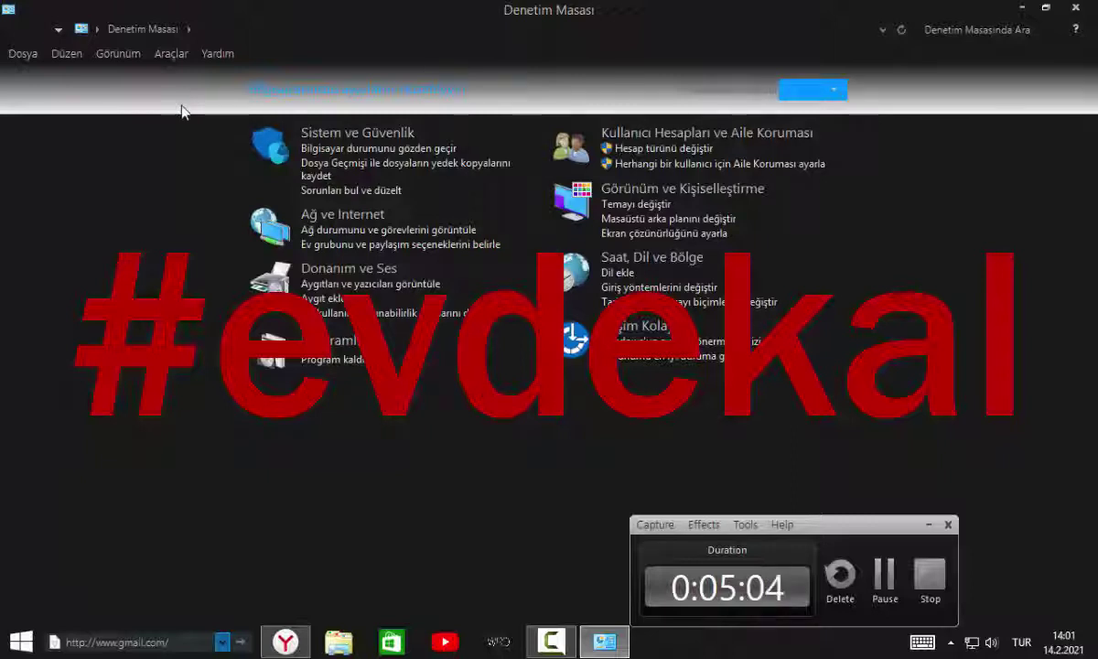
{"action": "left_click", "coordinate": [719, 228]}
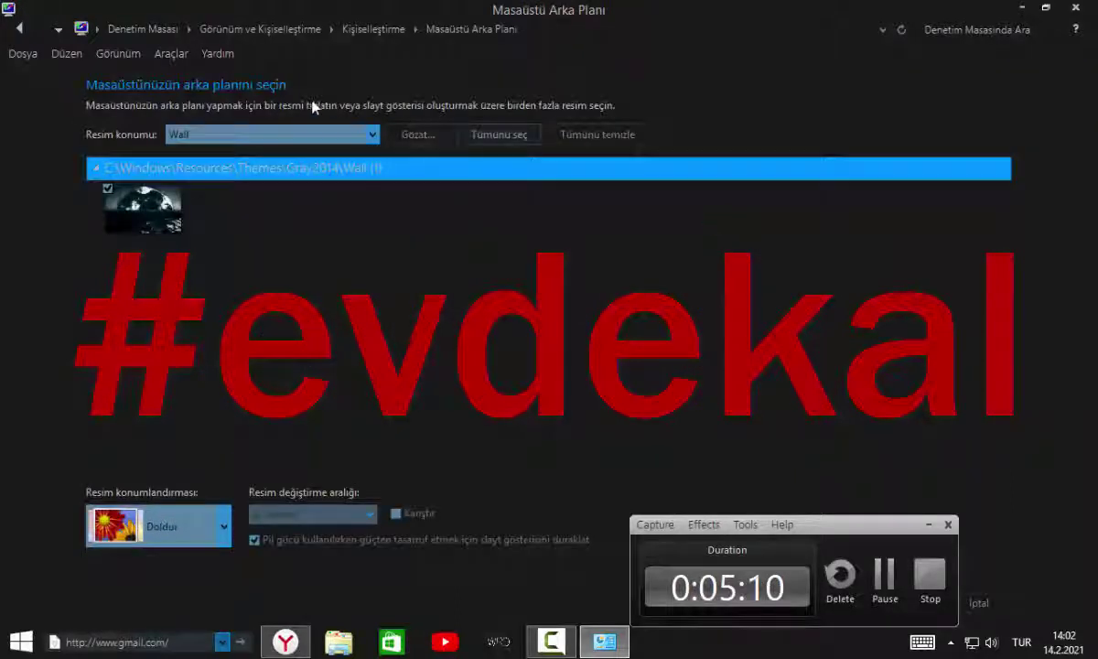
{"action": "left_click", "coordinate": [372, 136]}
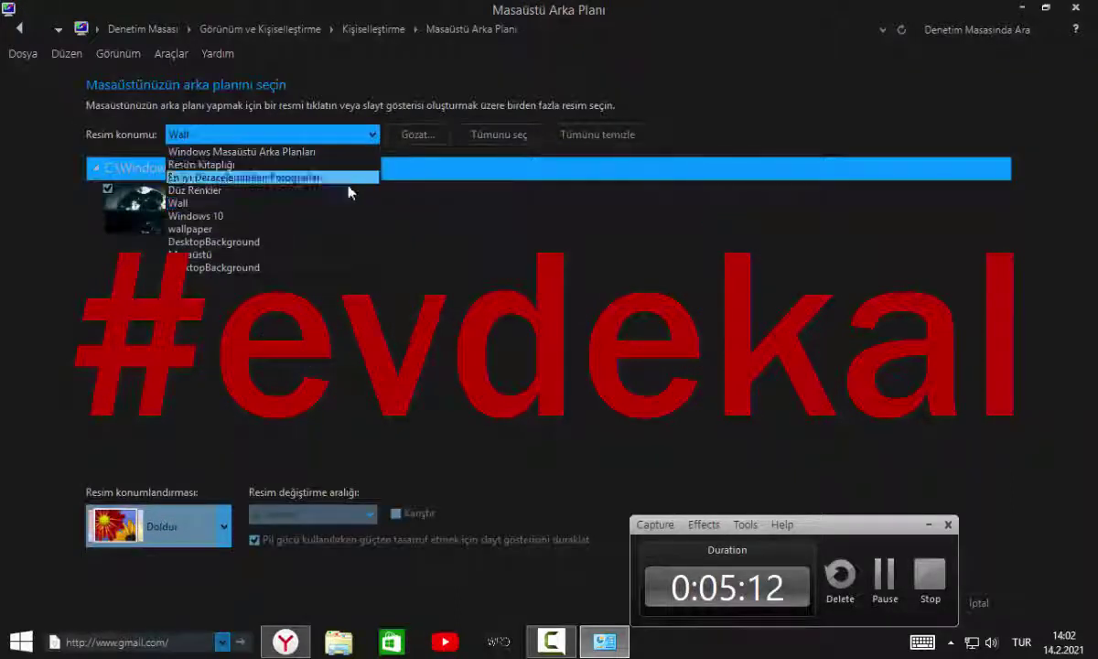
{"action": "left_click", "coordinate": [343, 210]}
{"action": "left_click", "coordinate": [357, 135]}
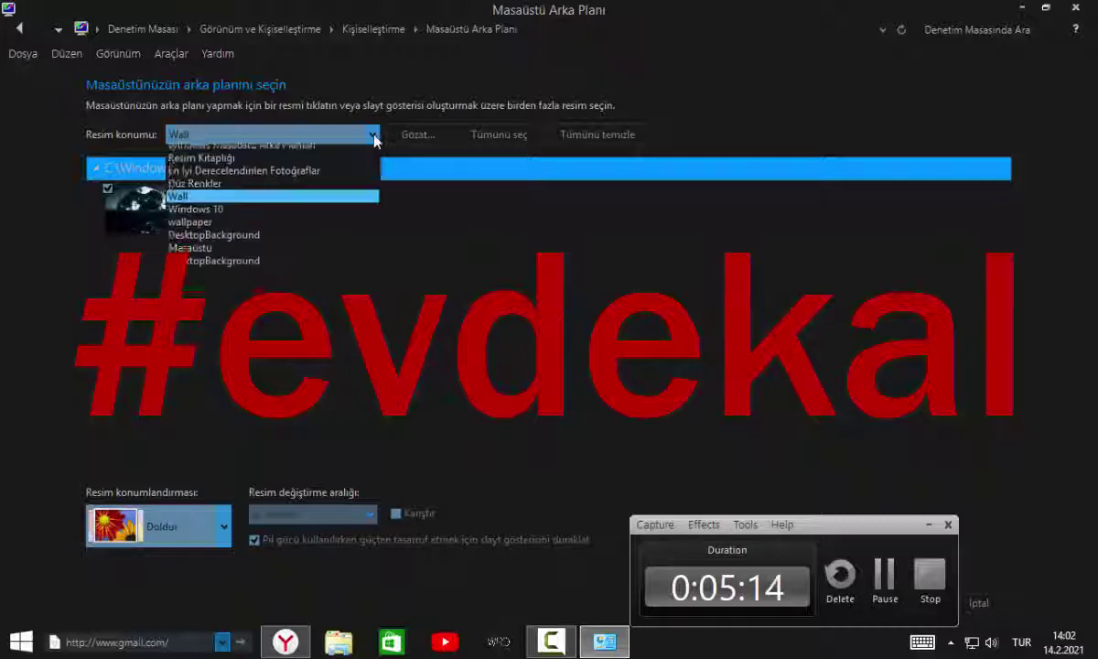
{"action": "left_click", "coordinate": [351, 218]}
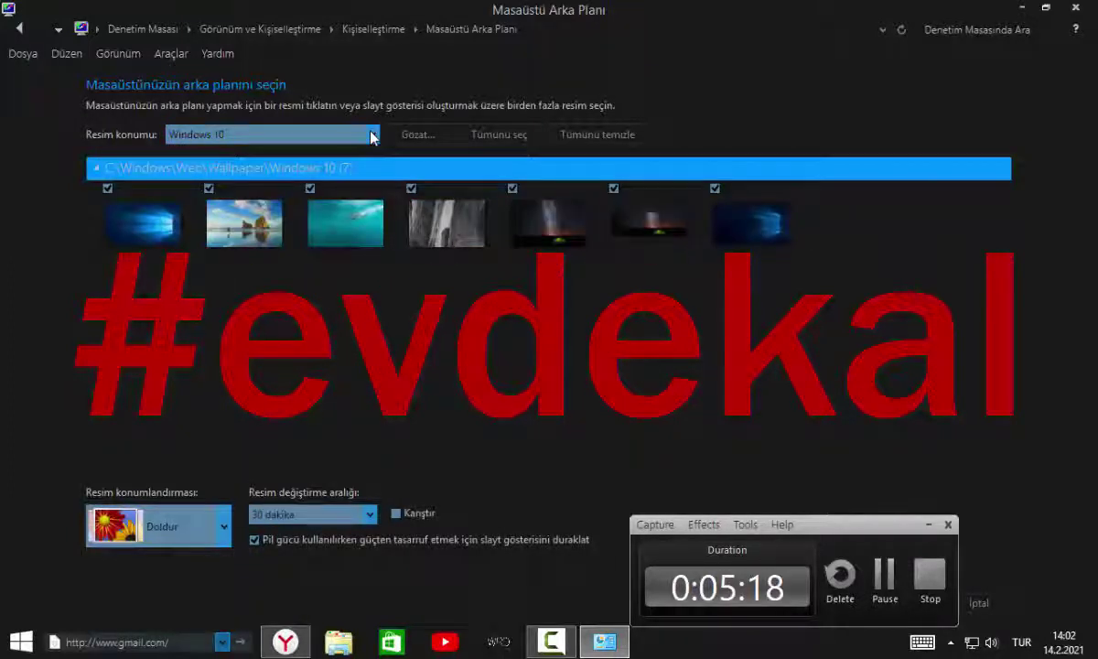
Apply only the dark blue Windows logo picture at the end of the row as desktop background, save the changes and close Control Panel.
{"action": "left_click", "coordinate": [783, 238]}
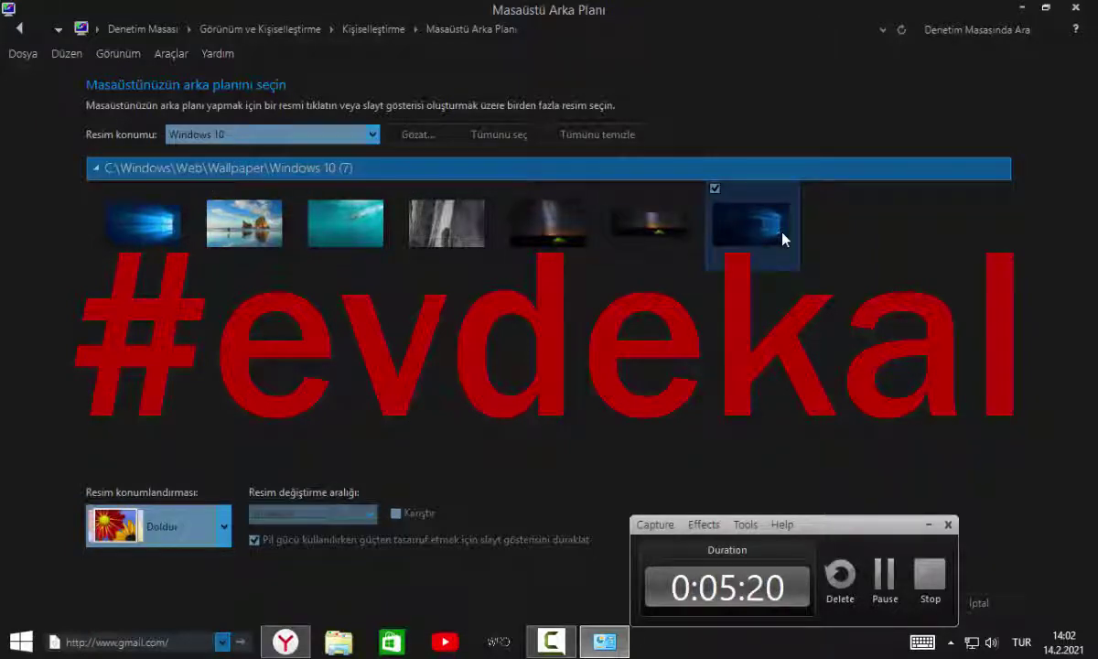
{"action": "left_click_drag", "start_coordinate": [839, 536], "coordinate": [216, 540]}
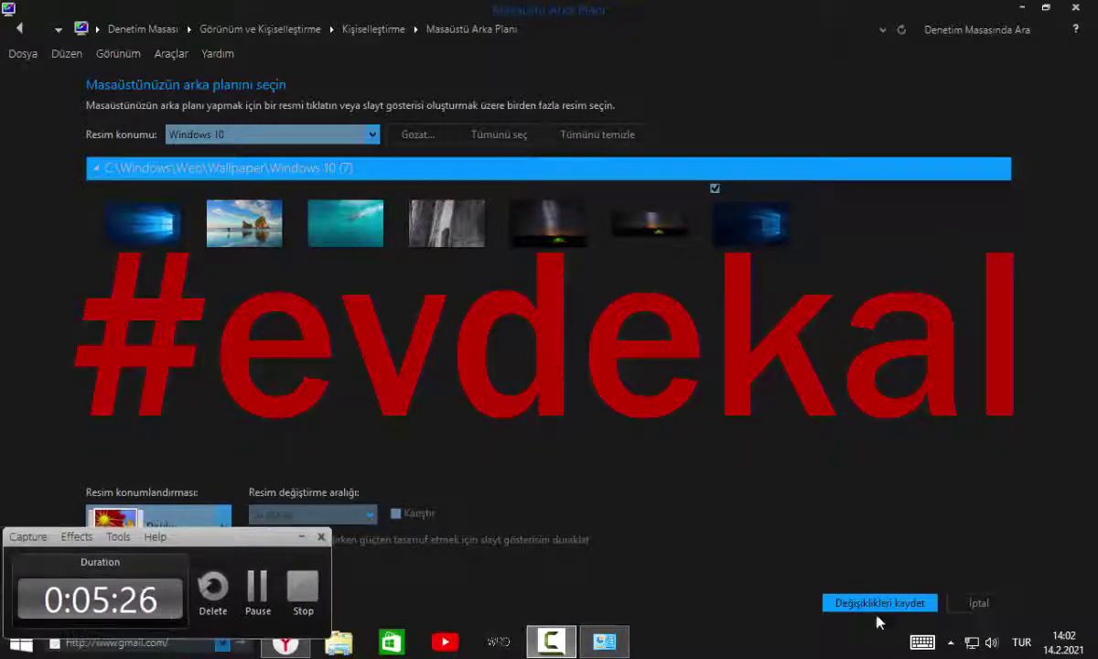
{"action": "left_click", "coordinate": [865, 603]}
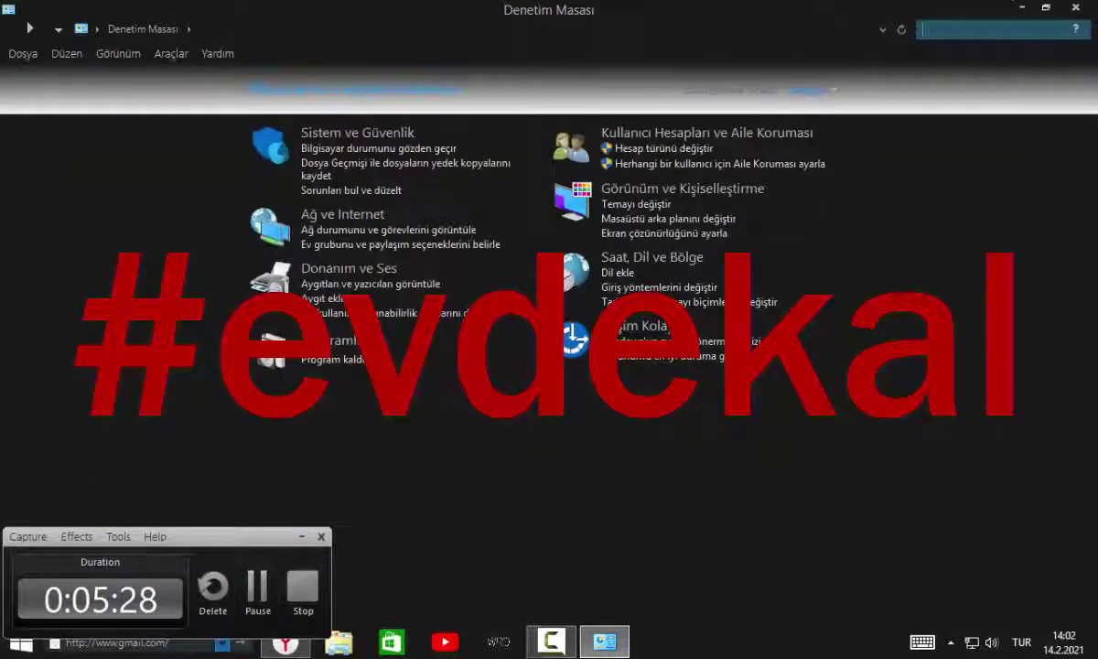
{"action": "left_click", "coordinate": [1076, 8]}
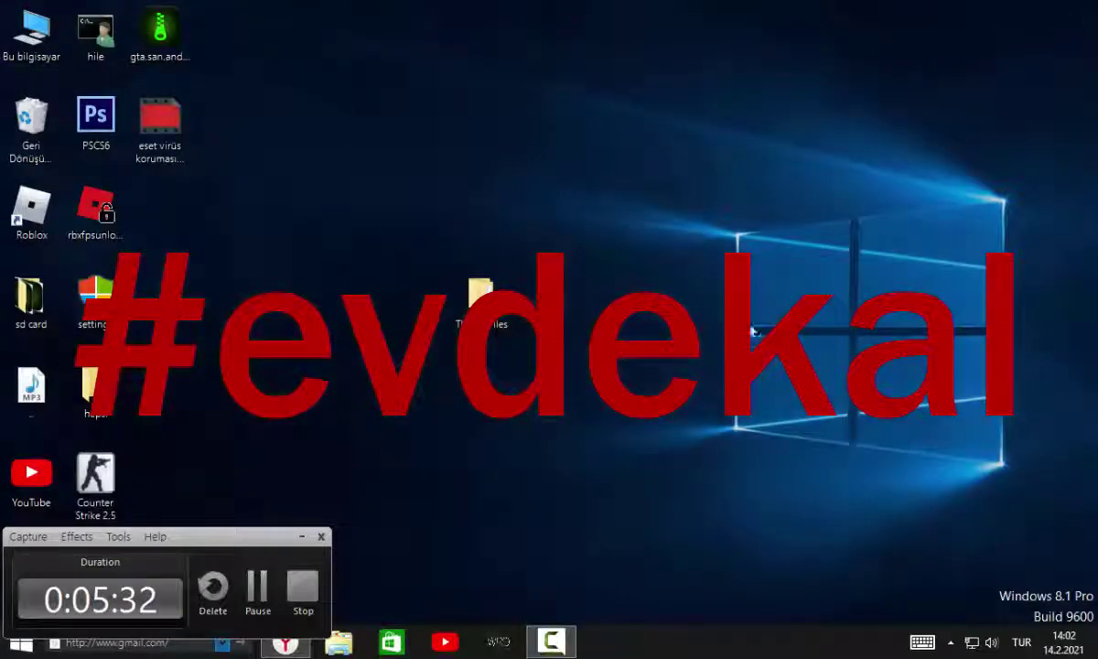
Check the dark theme in the This PC window with the new wallpaper applied and close the window.
{"action": "double_click", "coordinate": [42, 24]}
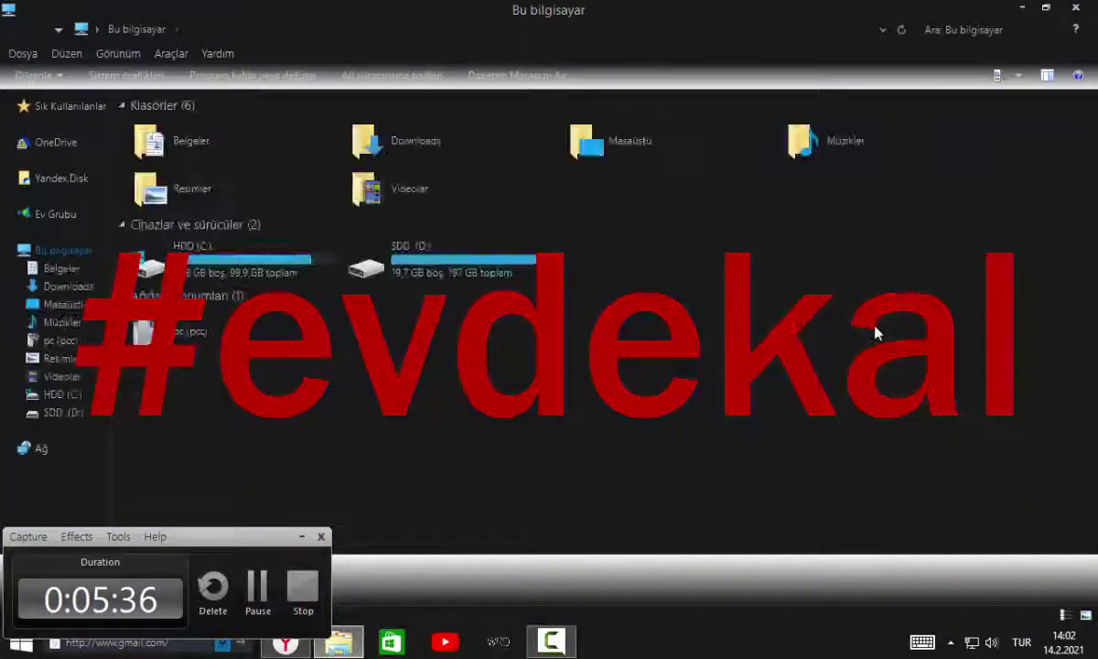
{"action": "left_click_drag", "start_coordinate": [880, 331], "coordinate": [385, 494]}
{"action": "left_click", "coordinate": [1075, 7]}
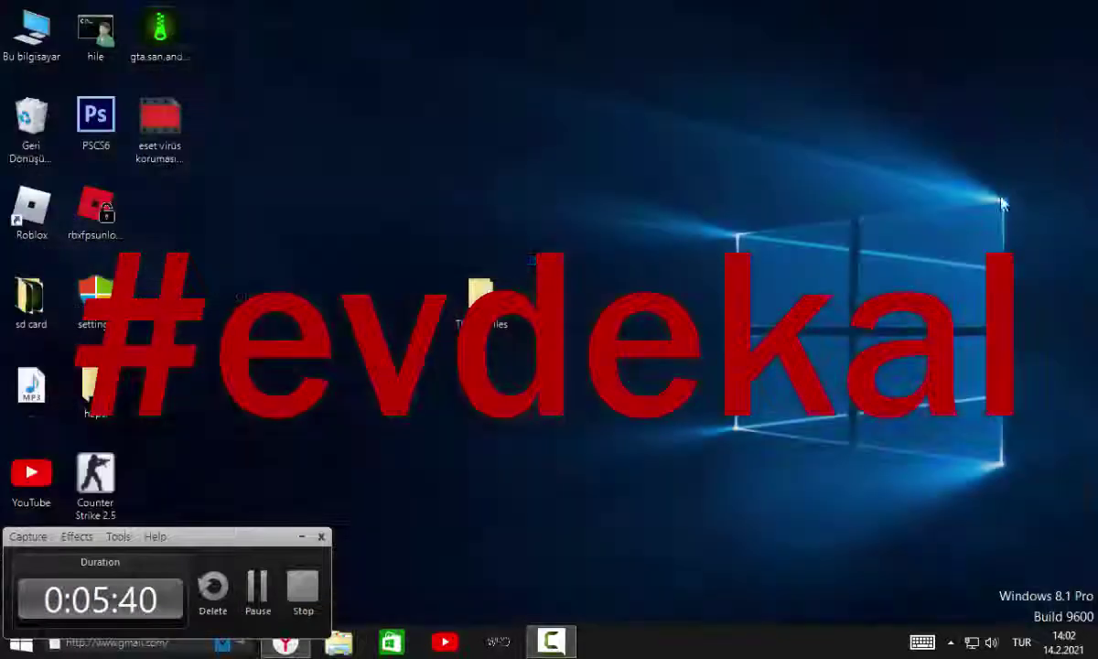